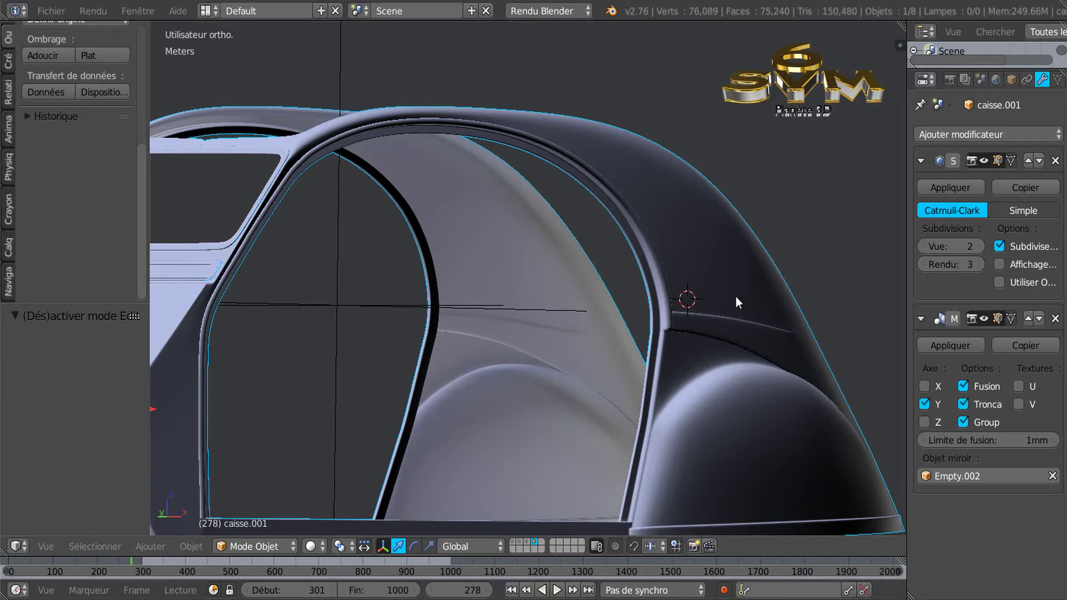
# Step: Open the caisse.001 body mesh for editing in front wireframe view and set its subdivision view level to 0
pyautogui.press('Tab')
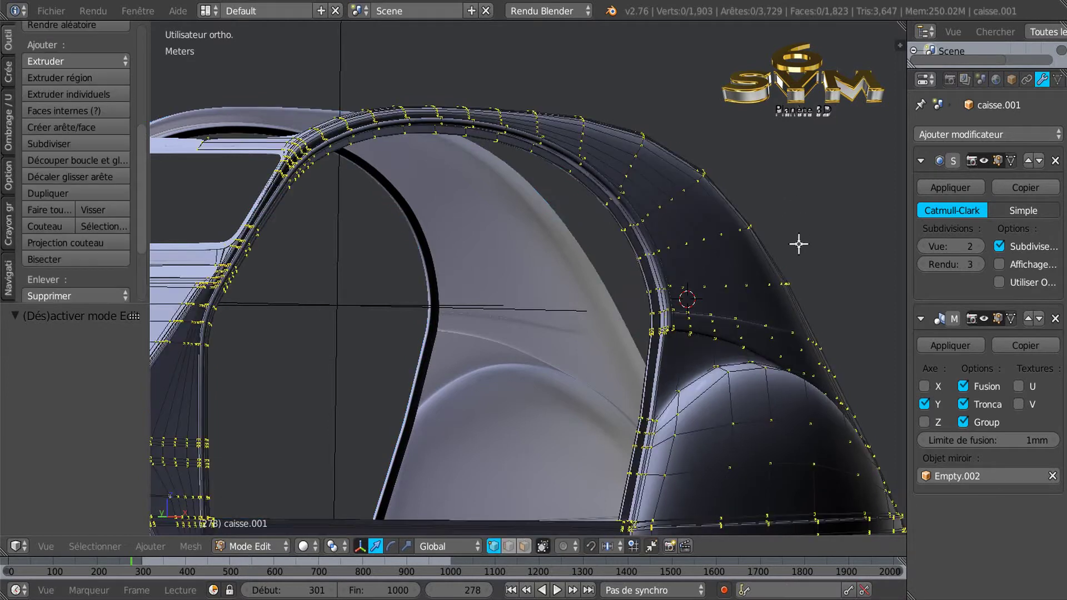
pyautogui.press('KP_1')
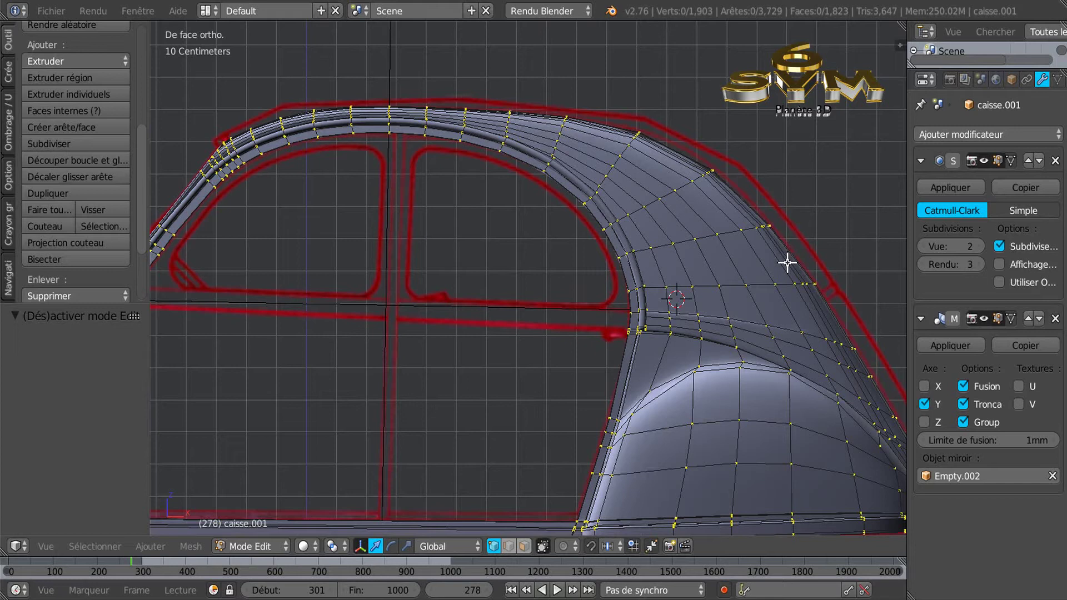
pyautogui.press('z')
pyautogui.scroll(3, 780, 296)
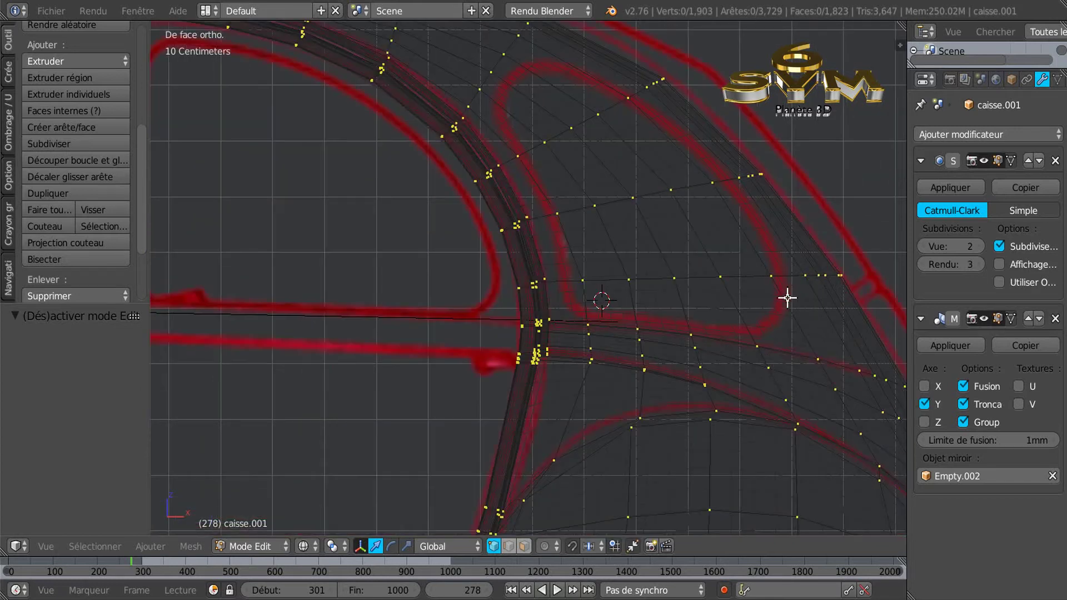
pyautogui.click(919, 246)
pyautogui.click(919, 246)
pyautogui.scroll(-2, 898, 300)
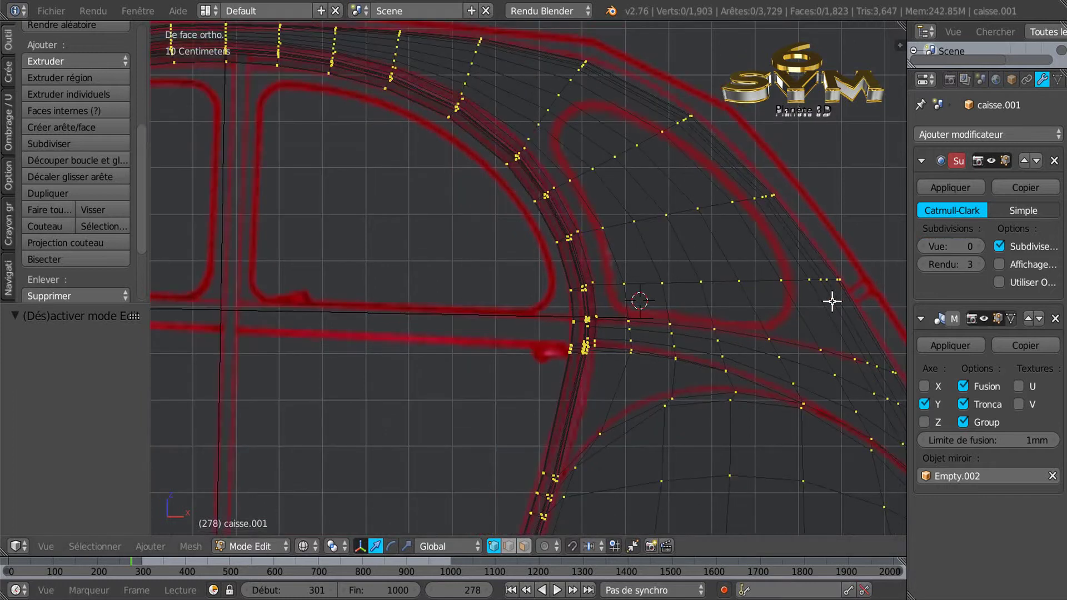
pyautogui.scroll(1, 778, 305)
pyautogui.keyDown('shift'); pyautogui.moveTo(731, 308); pyautogui.dragTo(728, 308, button='middle'); pyautogui.keyUp('shift')
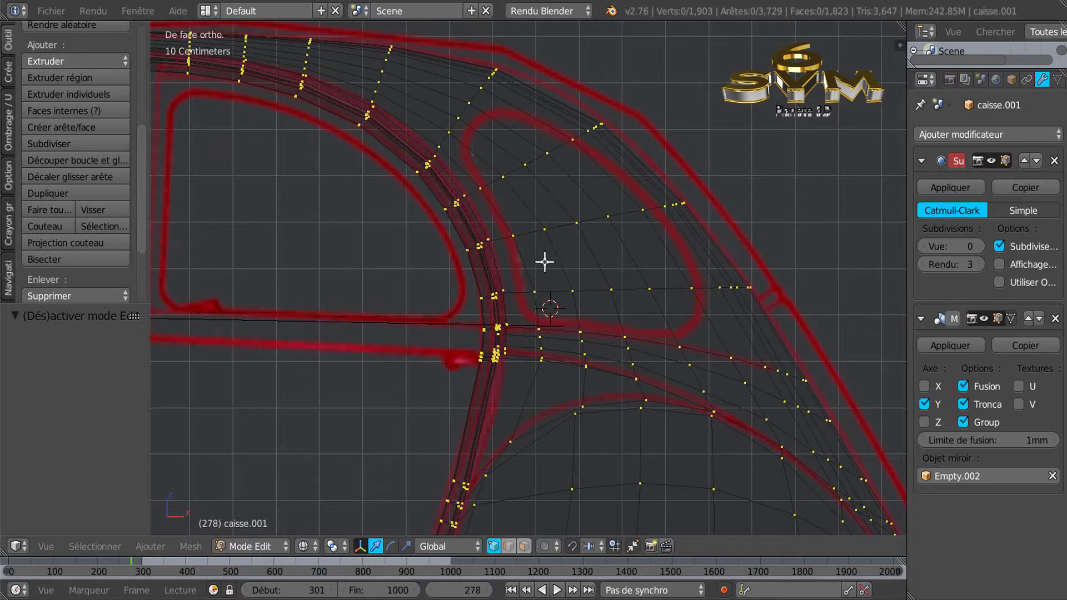
pyautogui.keyDown('shift'); pyautogui.moveTo(533, 242); pyautogui.dragTo(534, 280, button='middle'); pyautogui.keyUp('shift')
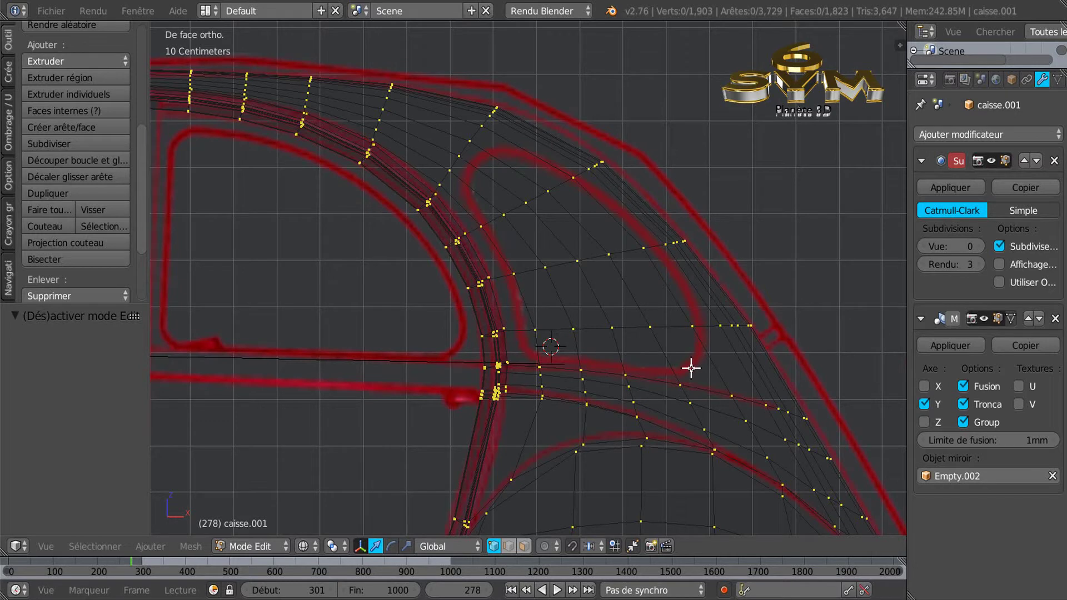
# Step: In solid shading, add one loop cut across the rear quarter panel, slid close to the crease above the rear fender
pyautogui.press('z')
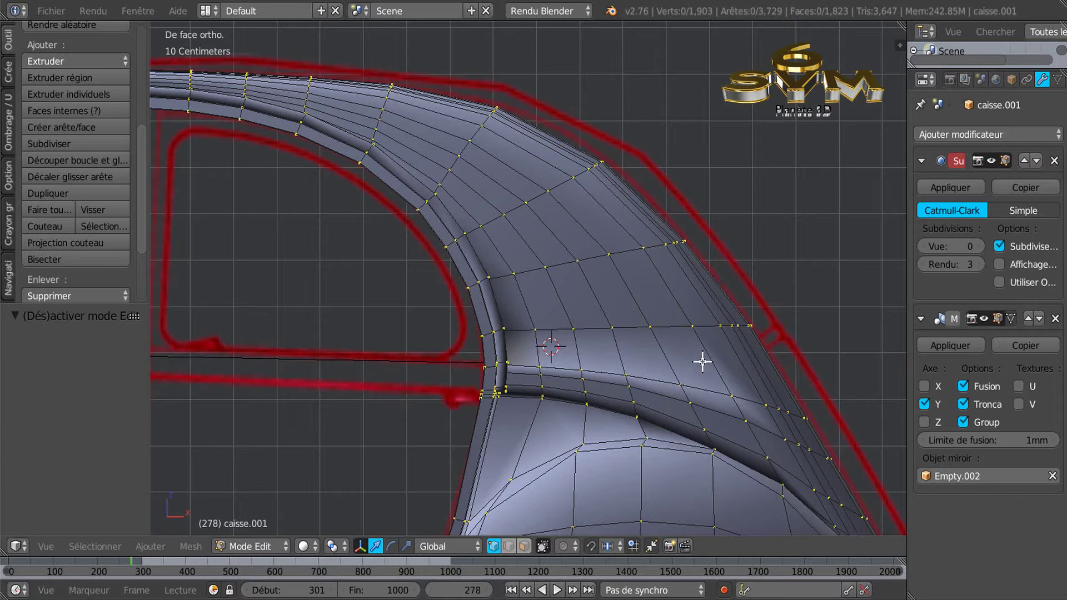
pyautogui.hotkey('ctrl', 'r')
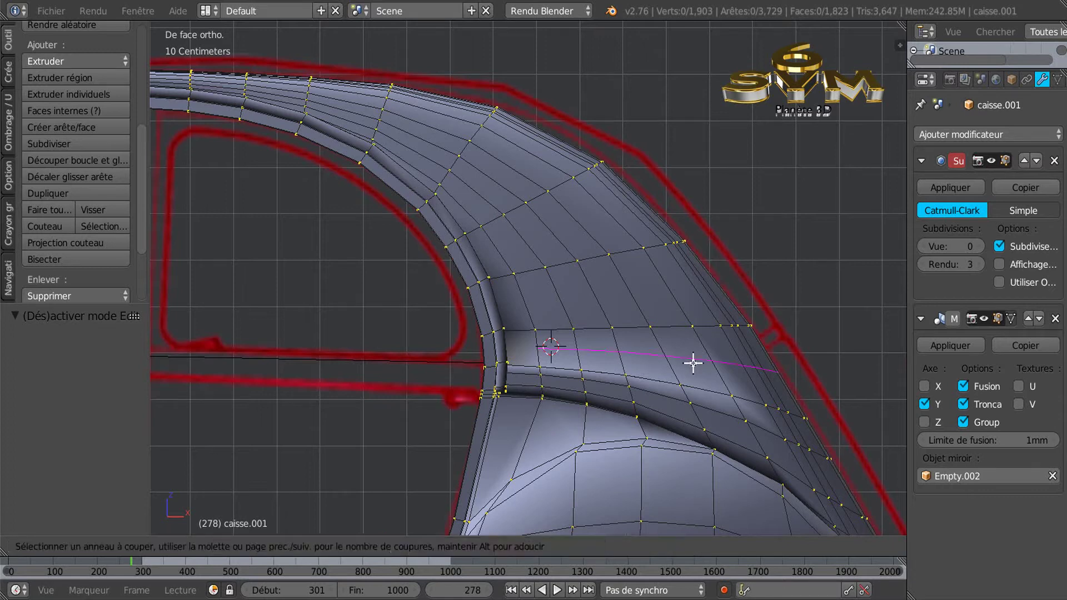
pyautogui.click(693, 363)
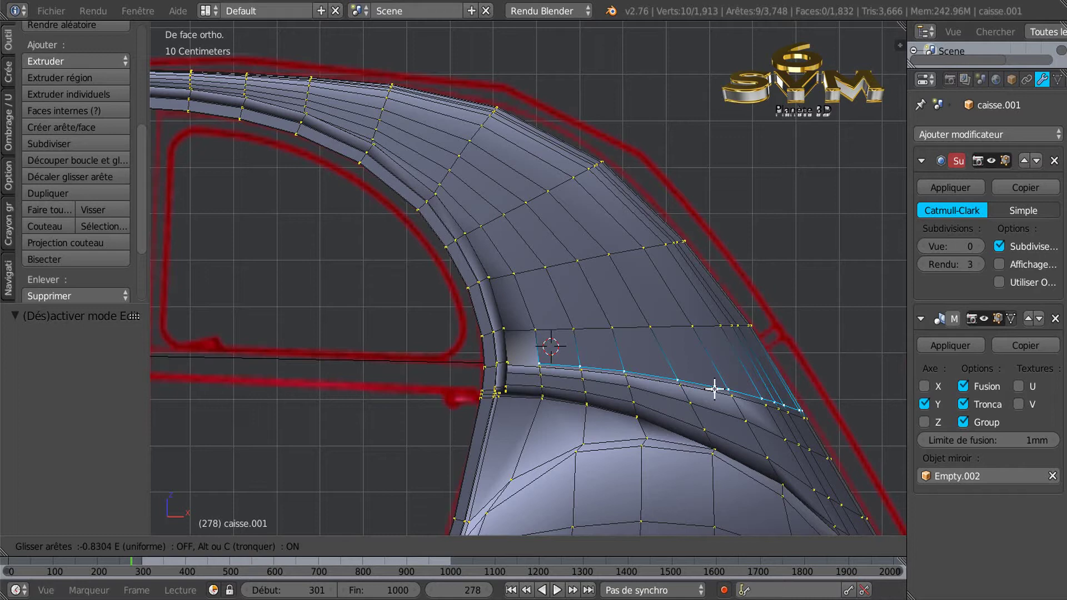
pyautogui.click(714, 389)
# Step: Inspect the new edge loop's junction with the door frame, leave mesh editing and set the subdivision view level to 2
pyautogui.scroll(3, 578, 378)
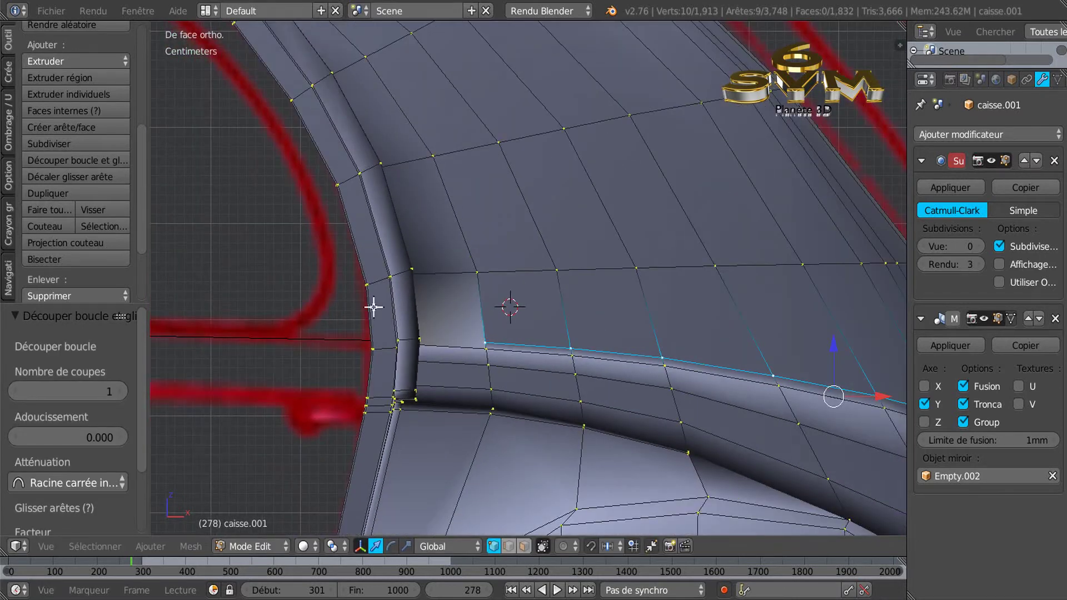
pyautogui.scroll(-1, 373, 306)
pyautogui.scroll(-1, 374, 307)
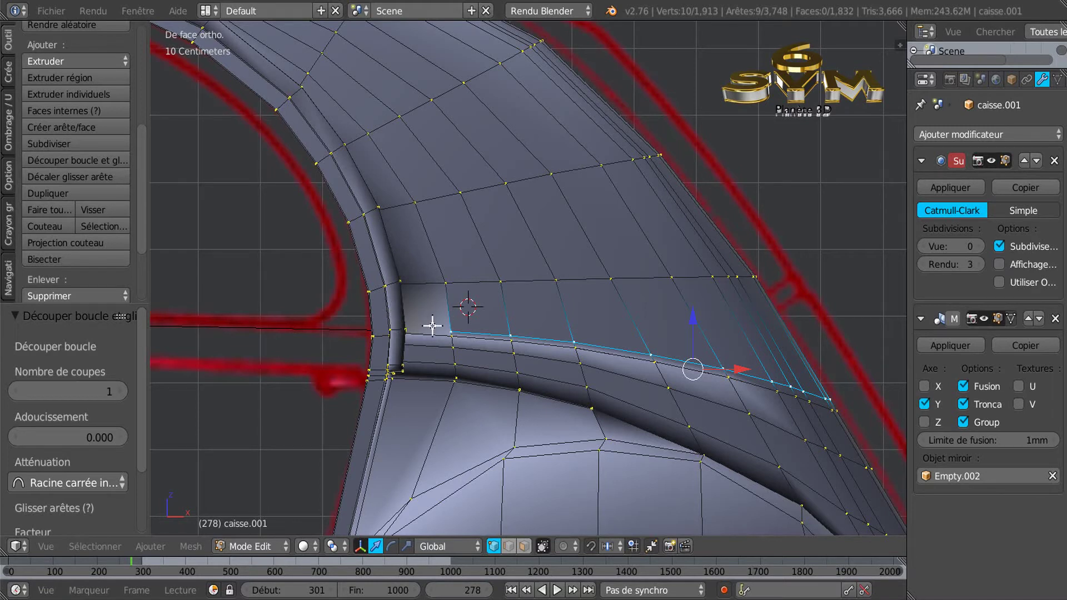
pyautogui.scroll(3, 432, 334)
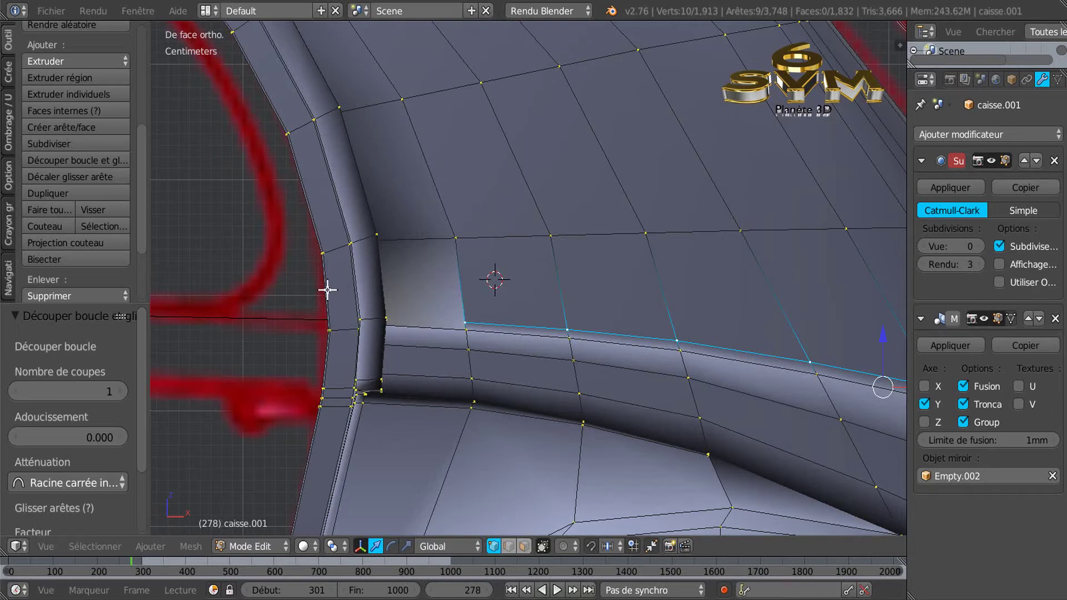
pyautogui.scroll(-2, 351, 298)
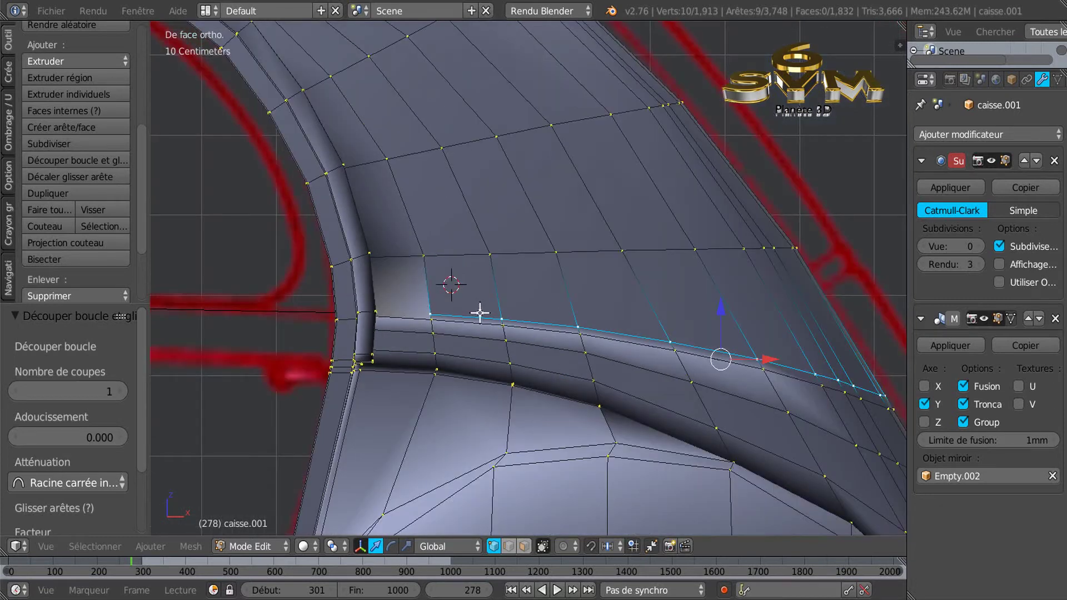
pyautogui.keyDown('shift'); pyautogui.moveTo(453, 316); pyautogui.dragTo(419, 315, button='middle'); pyautogui.keyUp('shift')
pyautogui.scroll(-2, 419, 315)
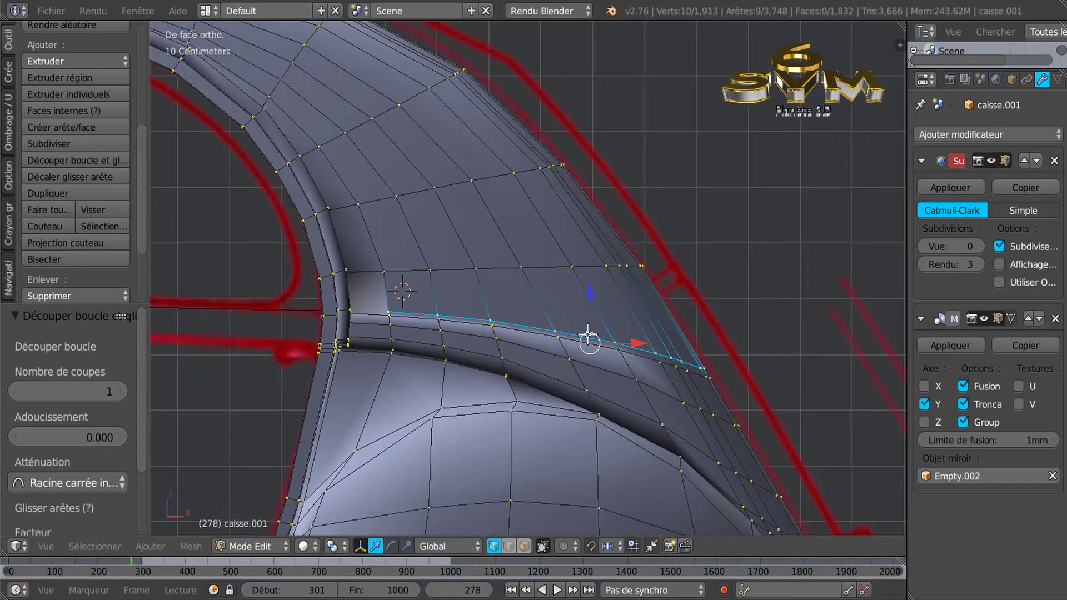
pyautogui.press('Tab')
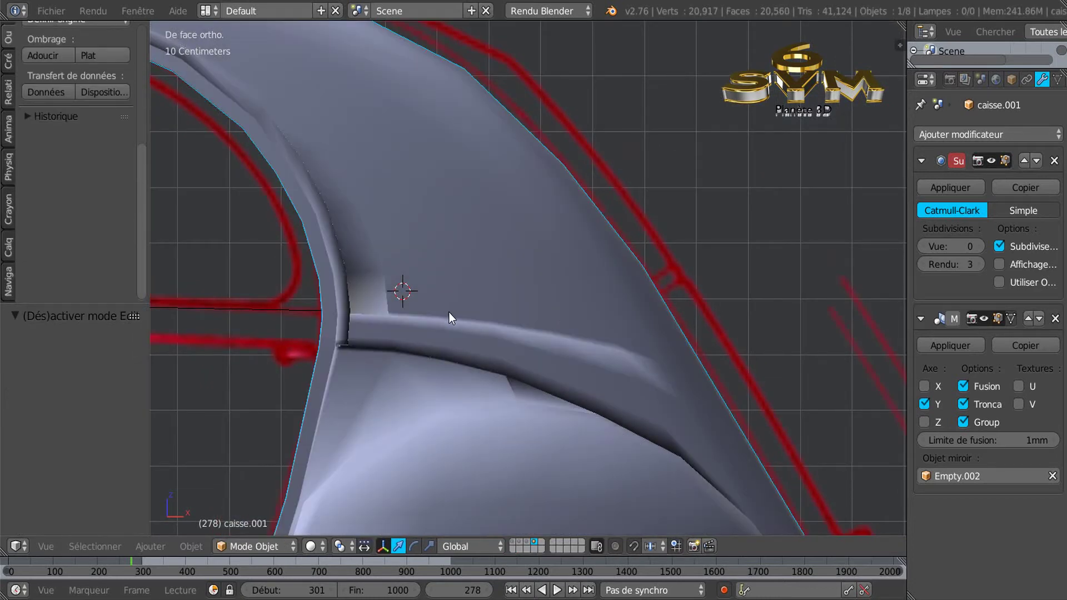
pyautogui.scroll(-1, 449, 312)
pyautogui.click(981, 245)
pyautogui.click(981, 246)
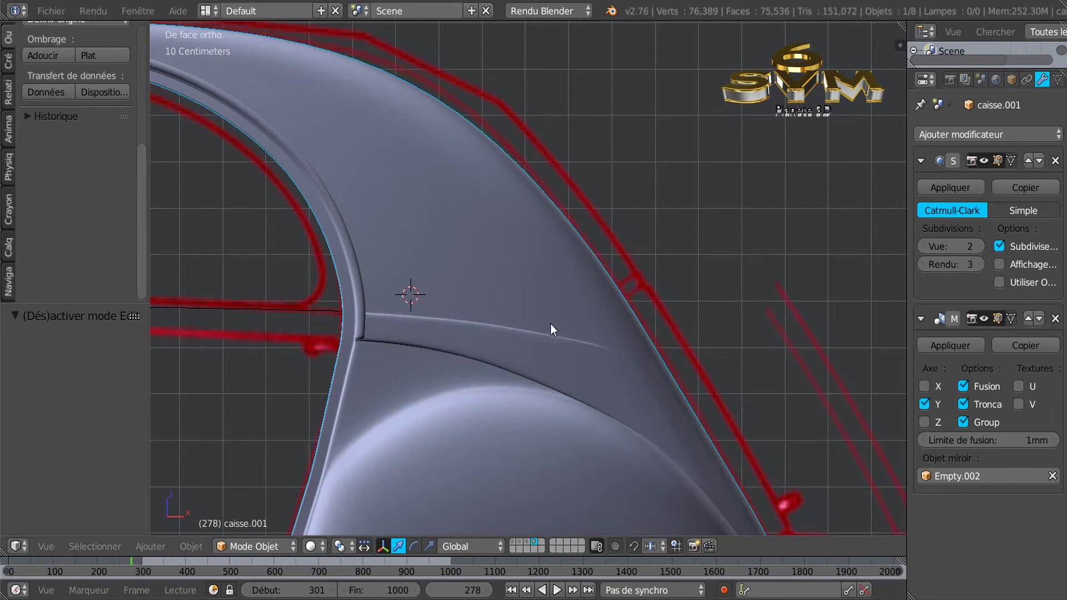
# Step: Reopen the mesh in front wireframe view and slide the vertex on the quarter window outline's upper door-side edge by a factor of 0.169
pyautogui.press('Tab')
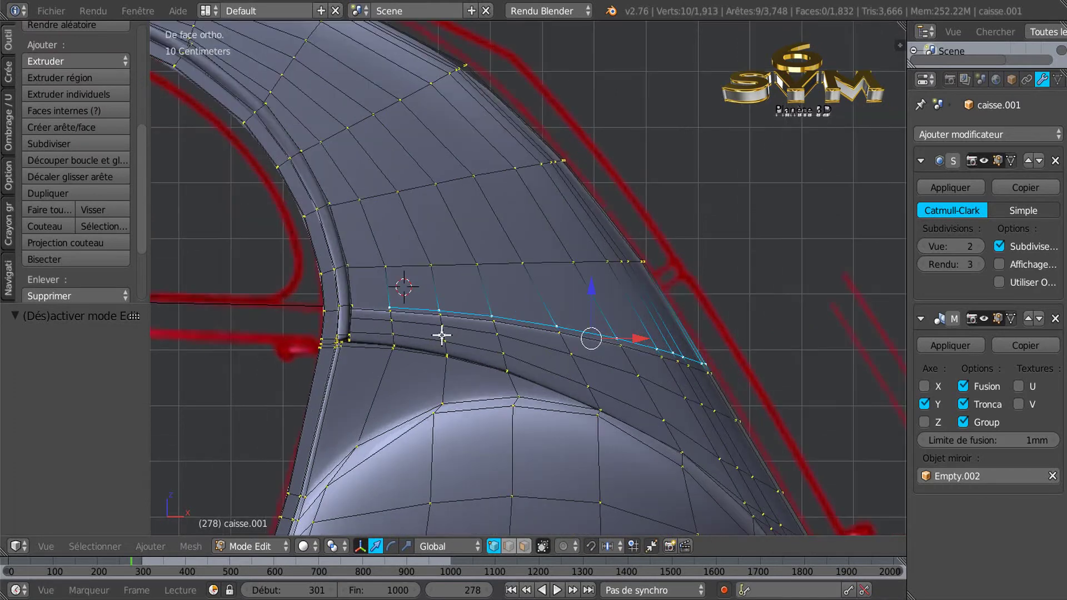
pyautogui.press('KP_7')
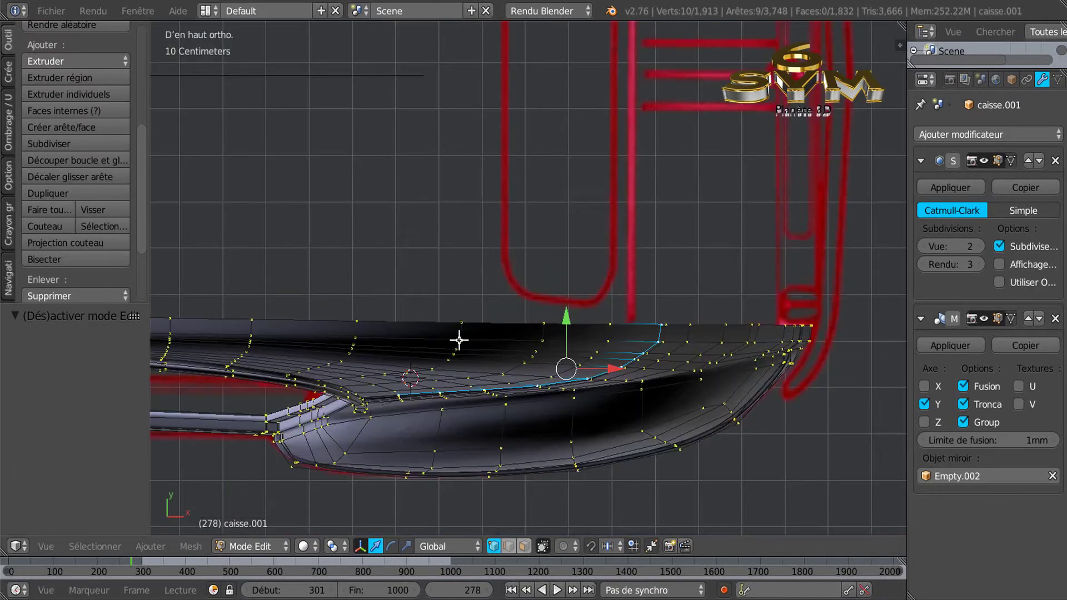
pyautogui.press('KP_1')
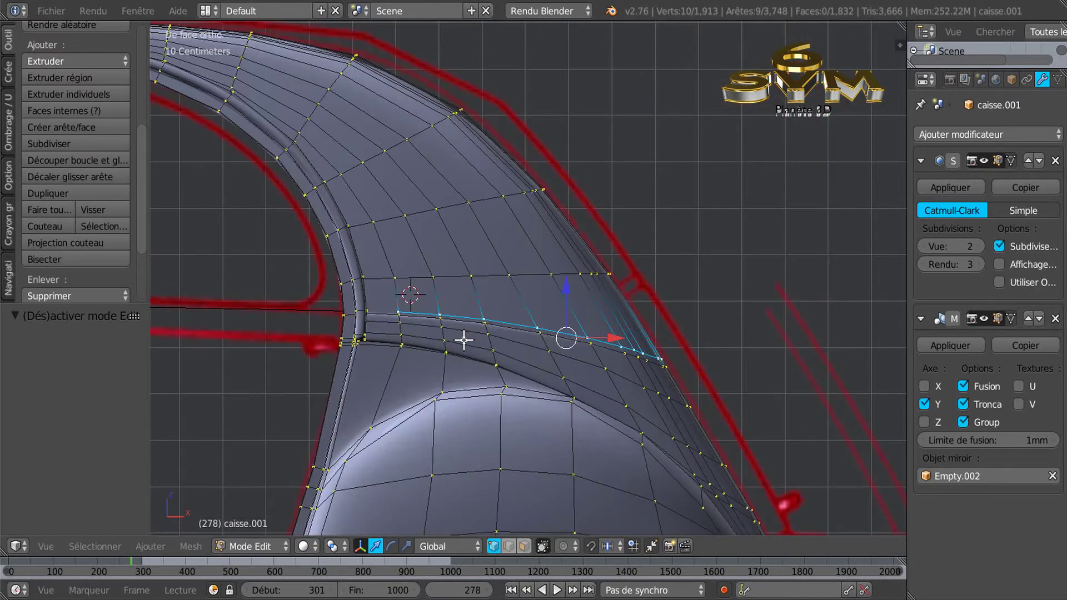
pyautogui.press('z')
pyautogui.scroll(2, 475, 339)
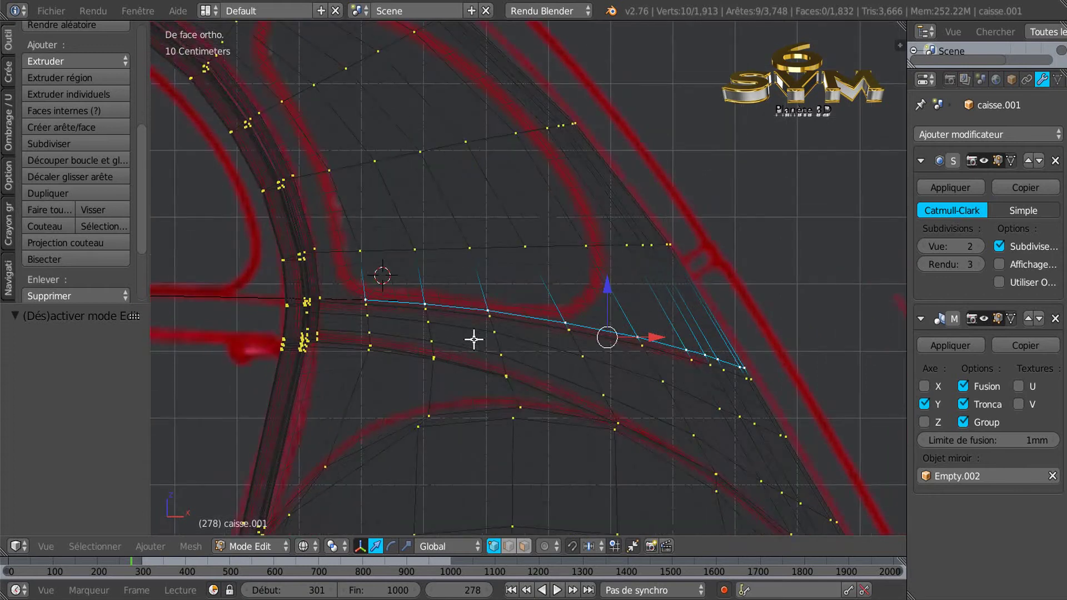
pyautogui.keyDown('shift'); pyautogui.moveTo(478, 357); pyautogui.dragTo(533, 375, button='middle'); pyautogui.keyUp('shift')
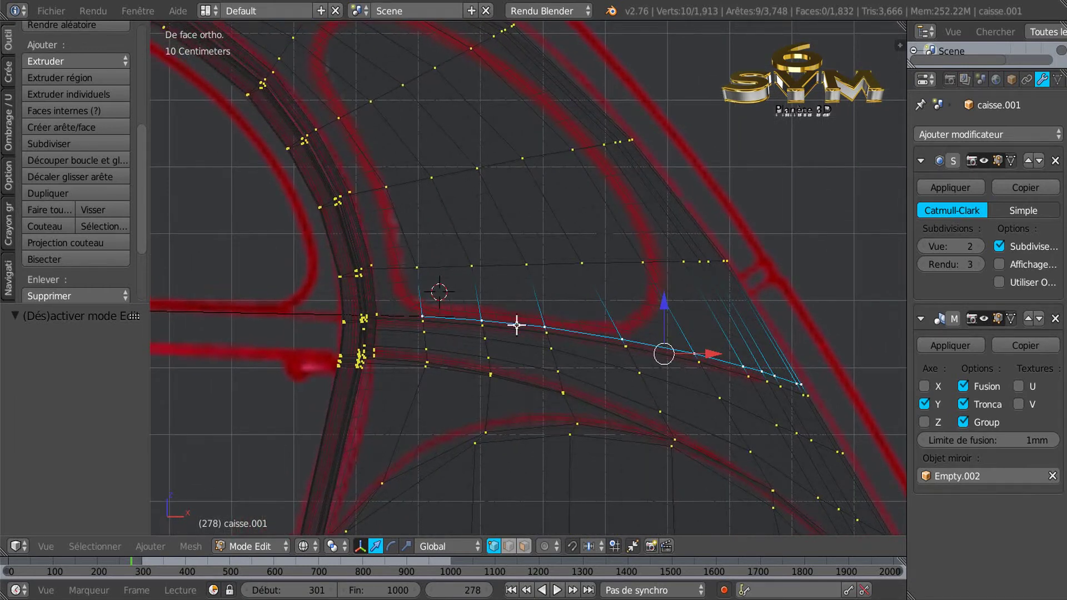
pyautogui.keyDown('shift'); pyautogui.moveTo(516, 324); pyautogui.dragTo(550, 434, button='middle'); pyautogui.keyUp('shift')
pyautogui.keyDown('shift'); pyautogui.moveTo(424, 248); pyautogui.dragTo(457, 350, button='middle'); pyautogui.keyUp('shift')
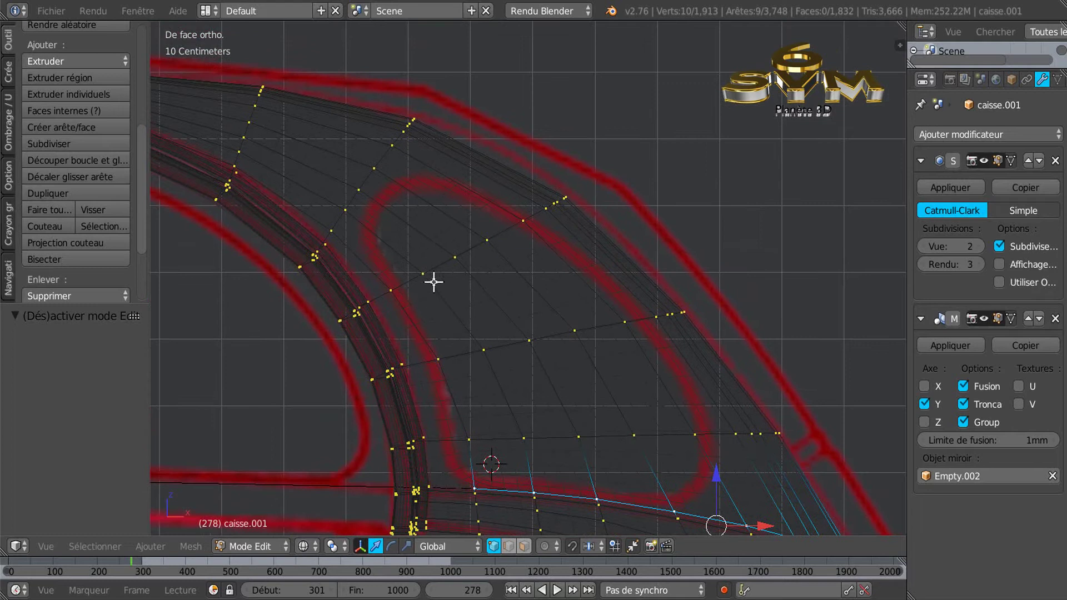
pyautogui.keyDown('shift'); pyautogui.moveTo(433, 281); pyautogui.dragTo(423, 278, button='middle'); pyautogui.keyUp('shift')
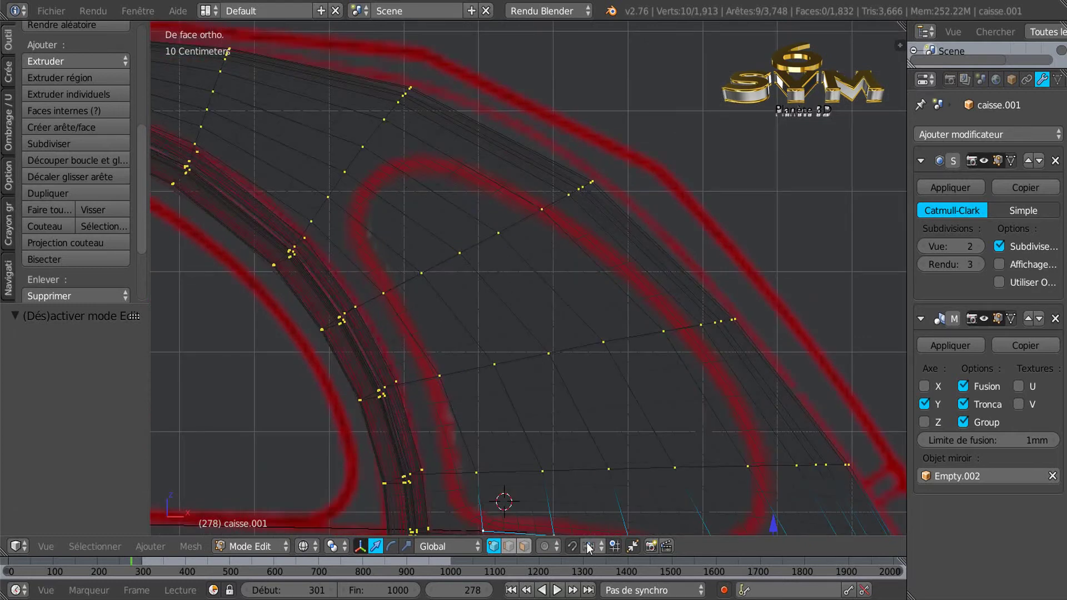
pyautogui.rightClick(383, 292)
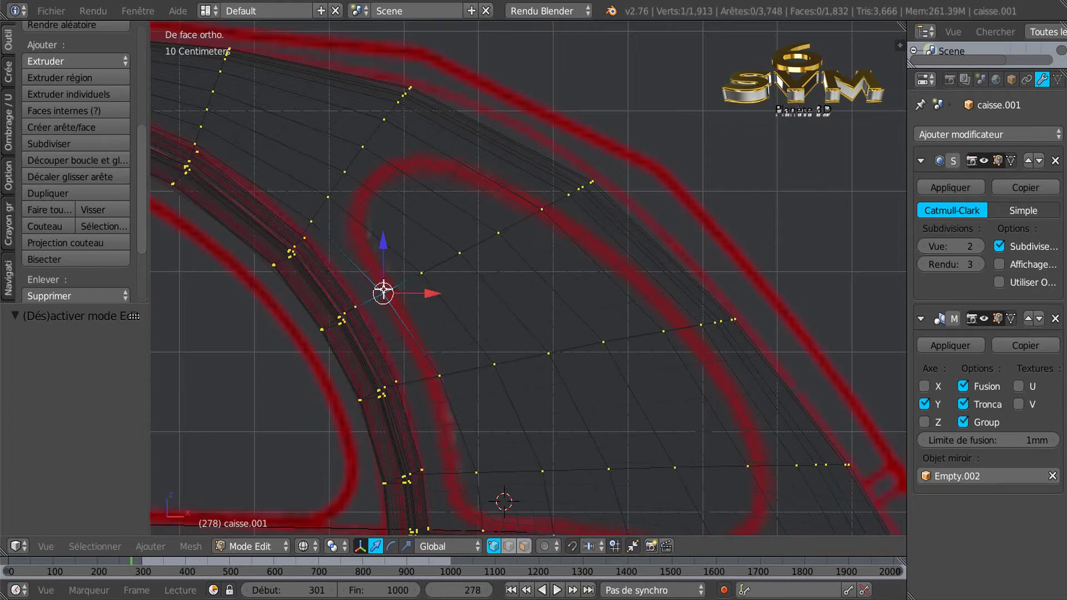
pyautogui.hotkey('shift', 'v')
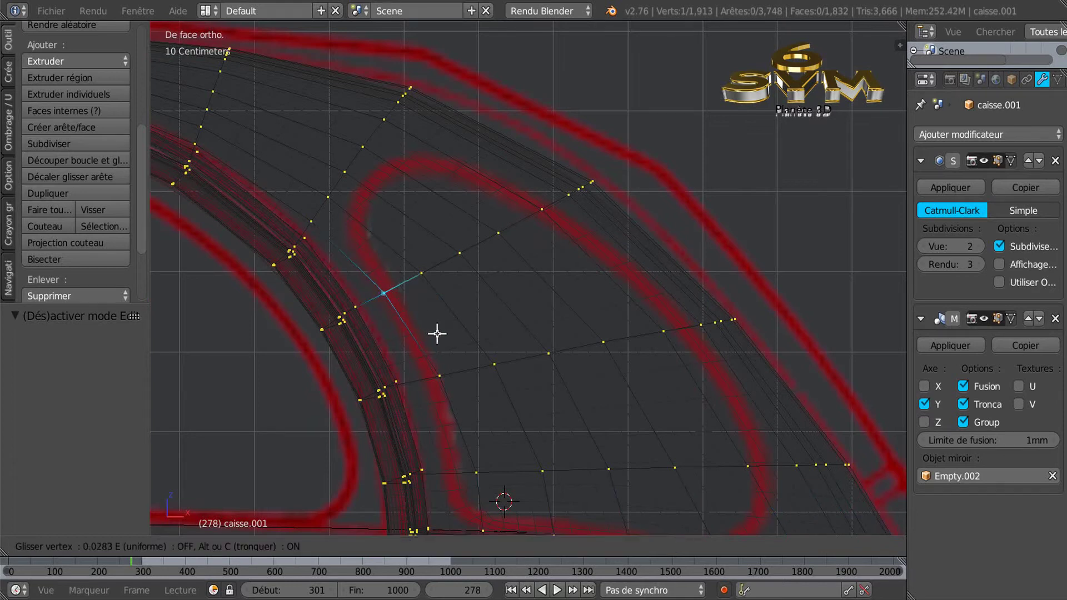
pyautogui.click(439, 330)
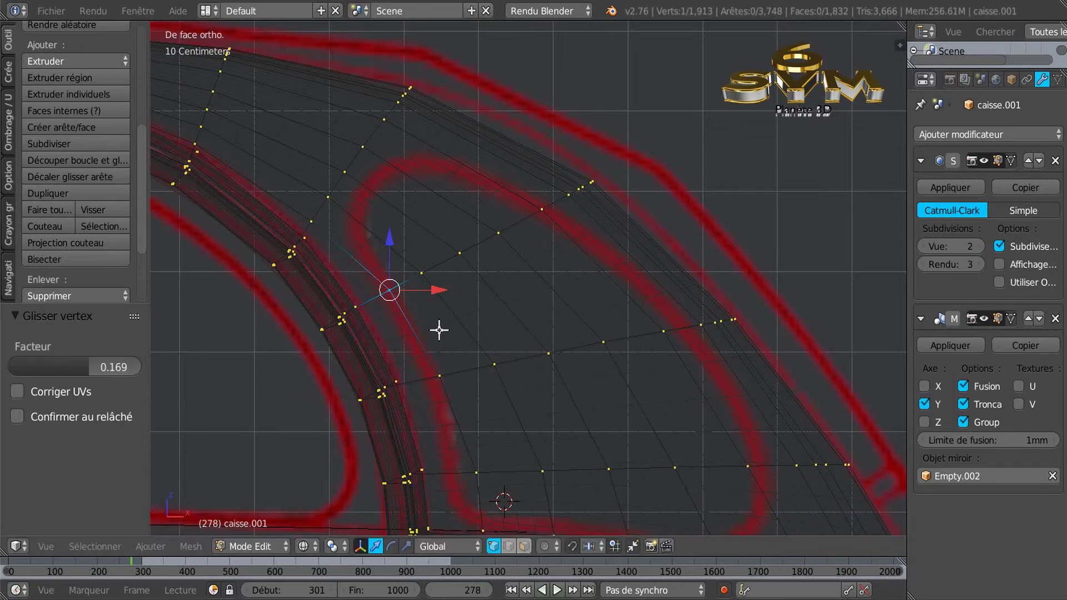
# Step: Slide the next three vertices of that row onto the window outline's rounded upper corner, with factors 0.708, 0.797 and 0.746
pyautogui.rightClick(420, 274)
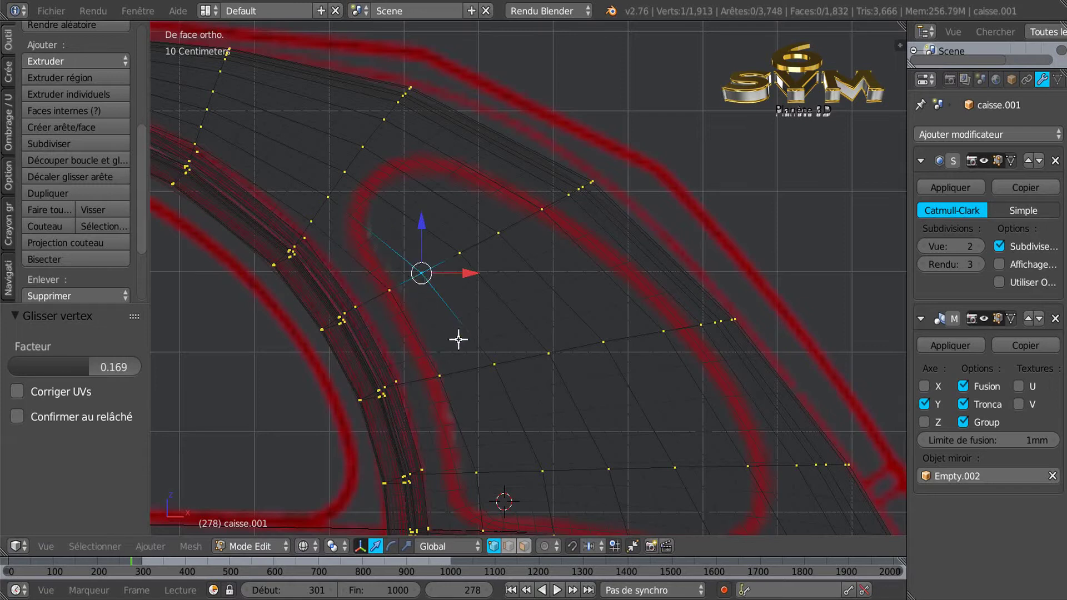
pyautogui.hotkey('shift', 'v')
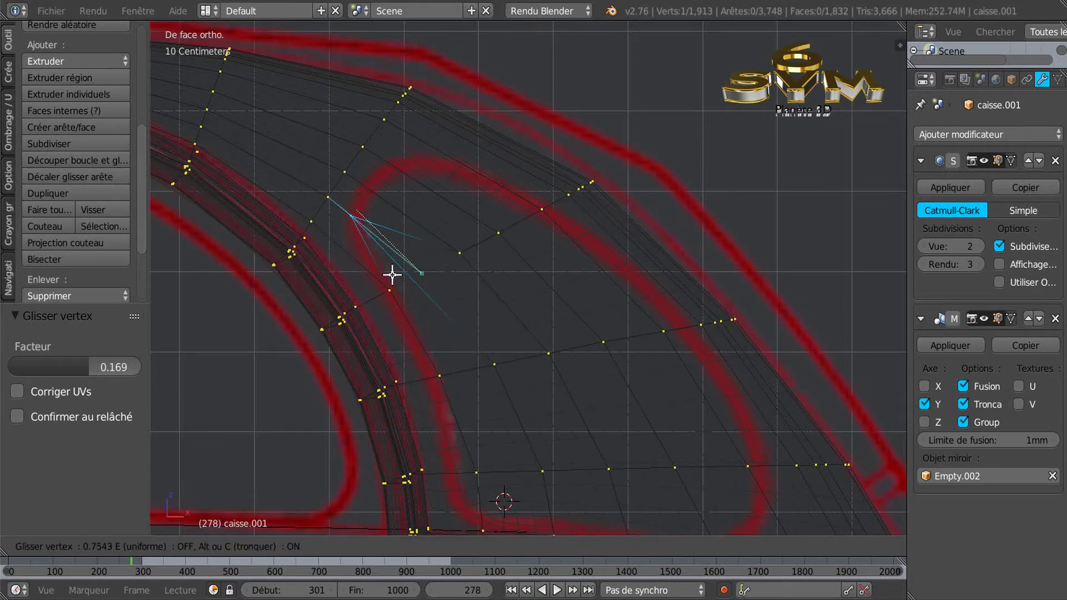
pyautogui.click(396, 276)
pyautogui.rightClick(459, 255)
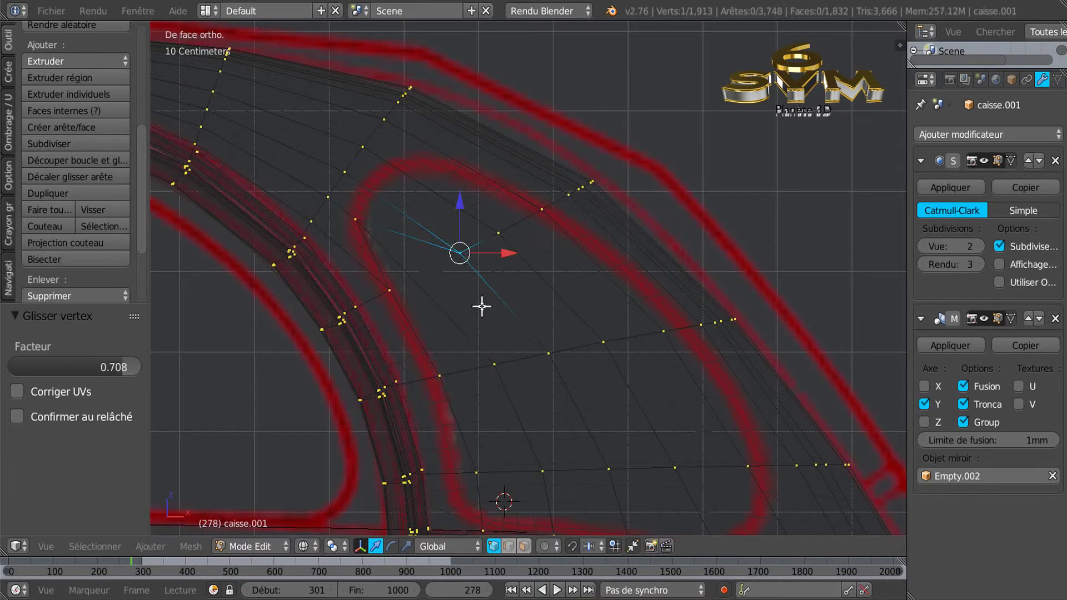
pyautogui.hotkey('shift', 'v')
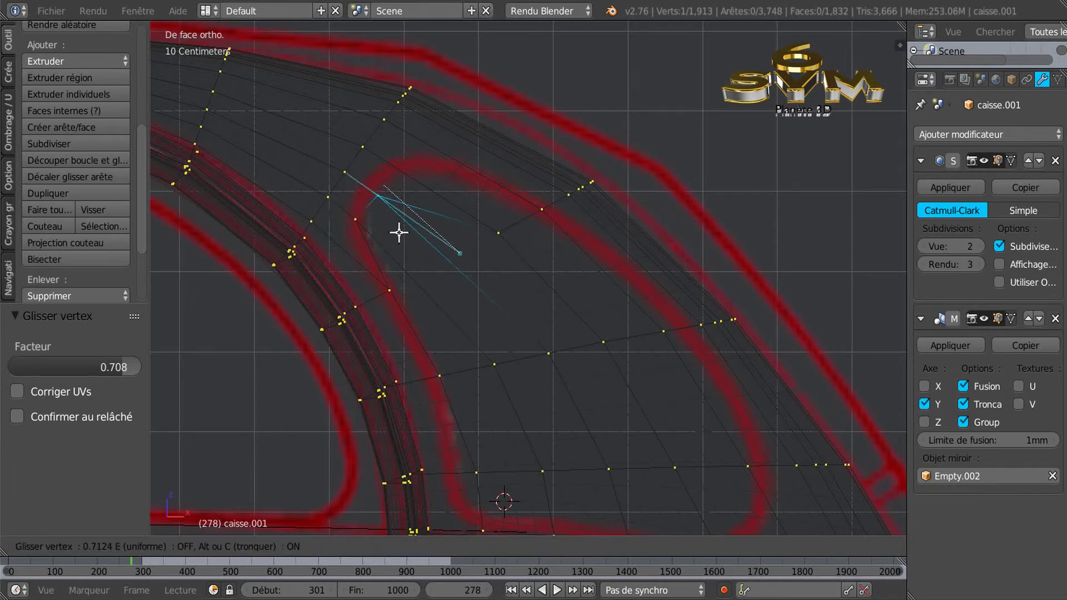
pyautogui.click(397, 230)
pyautogui.rightClick(498, 232)
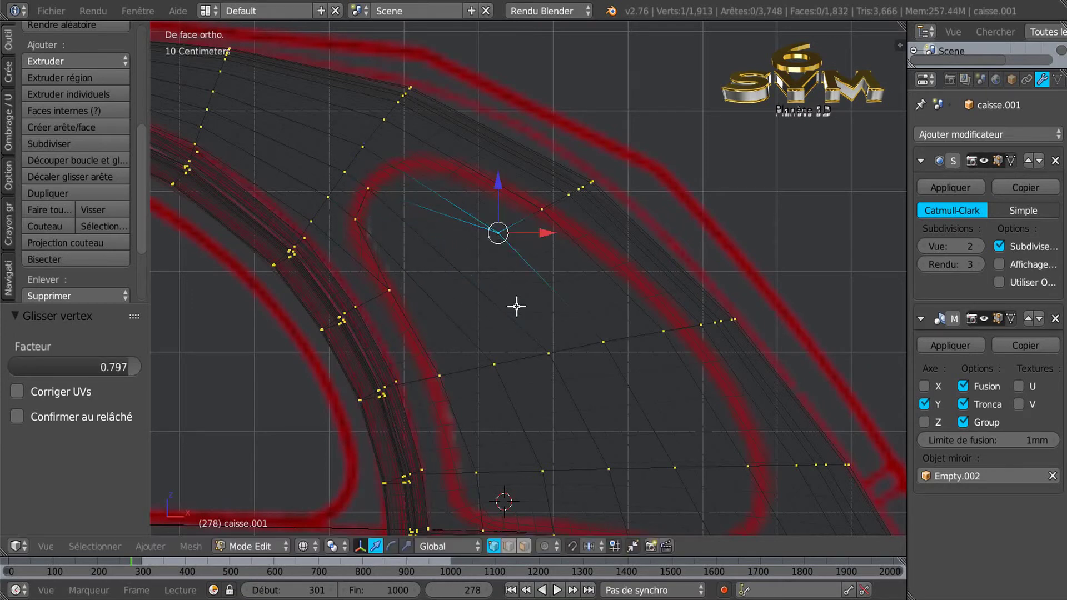
pyautogui.press('g')
pyautogui.press('g')
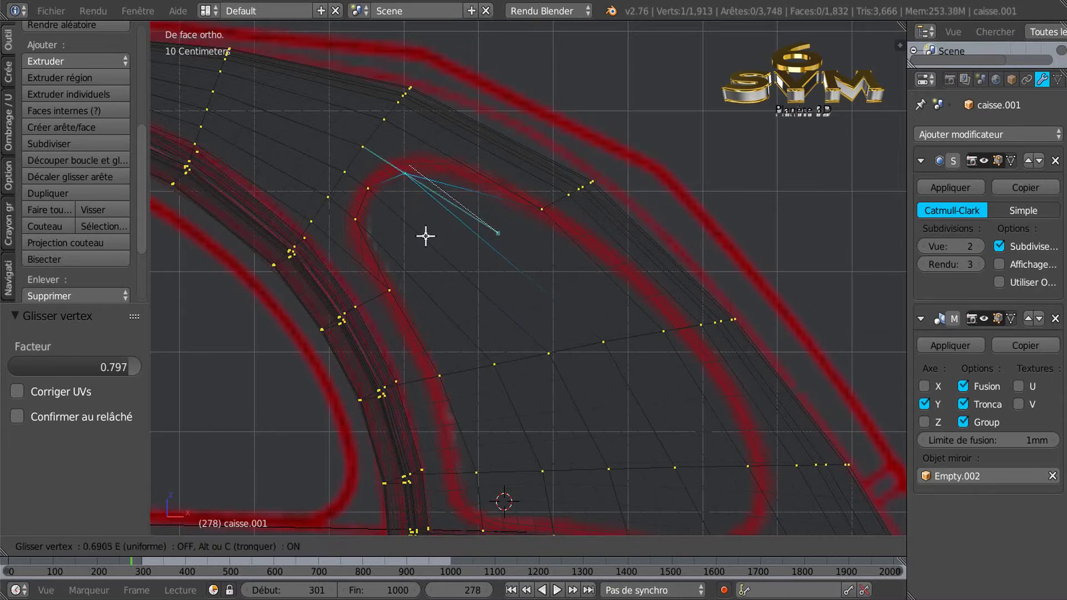
pyautogui.click(420, 232)
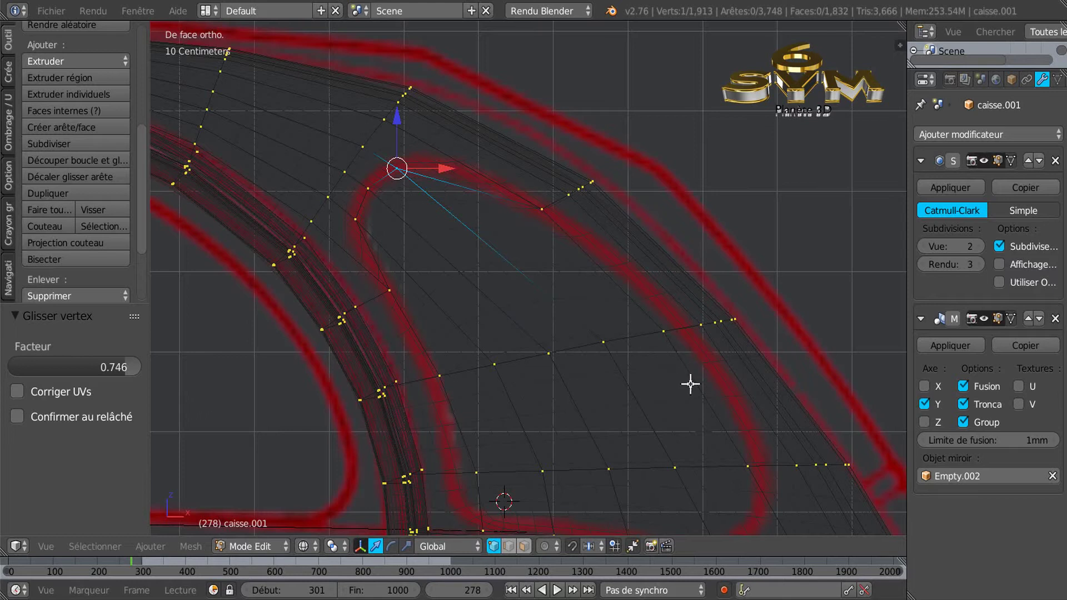
# Step: Slide the next two vertices onto the rear edge of the quarter window outline, with factors 0.541 and 0.246
pyautogui.rightClick(671, 342)
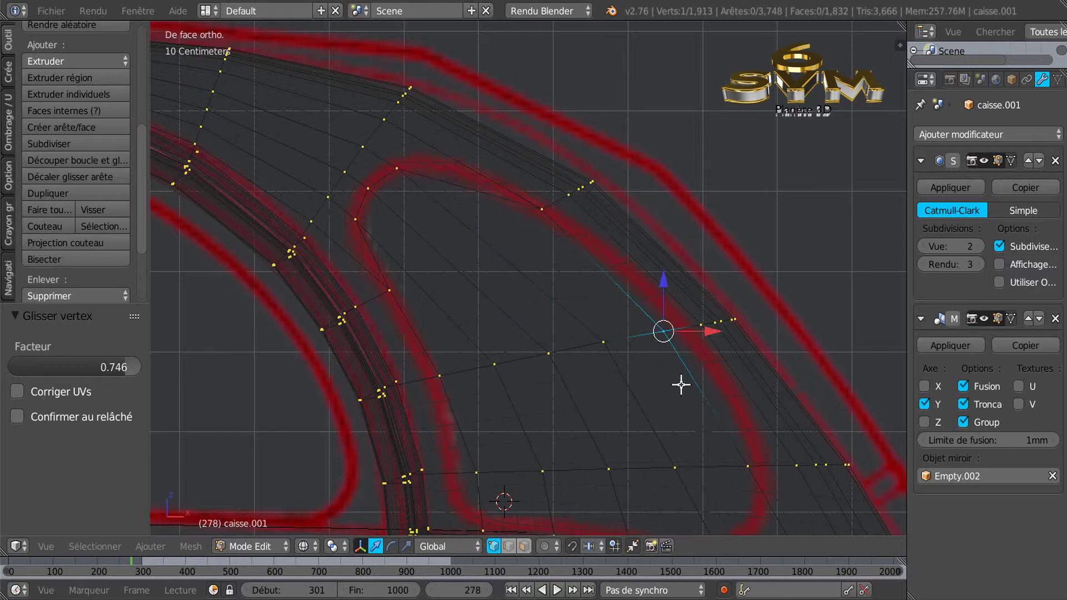
pyautogui.hotkey('shift', 'v')
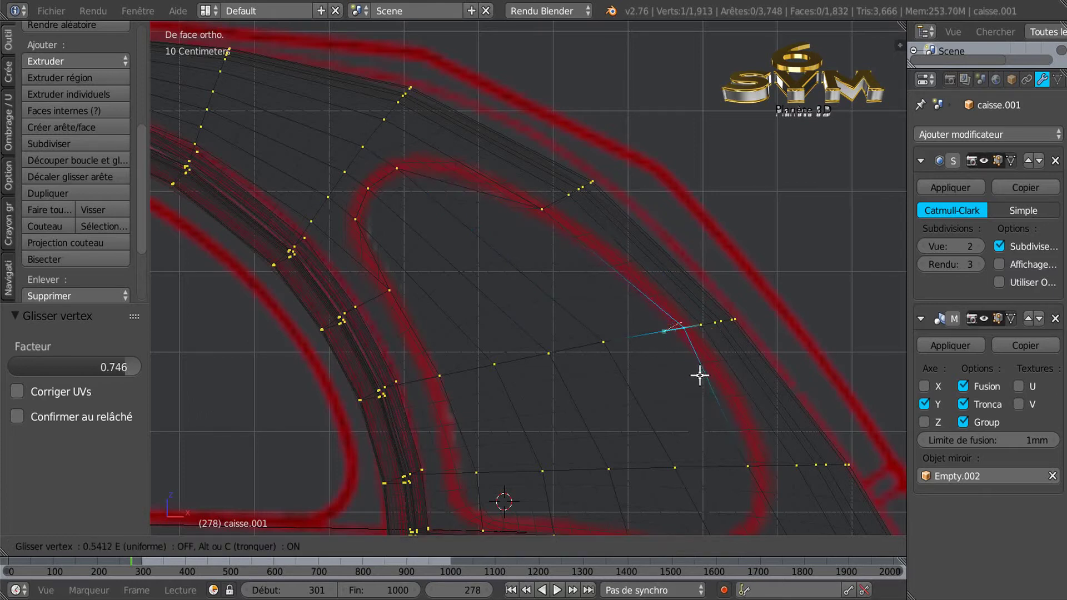
pyautogui.click(699, 376)
pyautogui.keyDown('shift'); pyautogui.moveTo(699, 425); pyautogui.dragTo(641, 391, button='middle'); pyautogui.keyUp('shift')
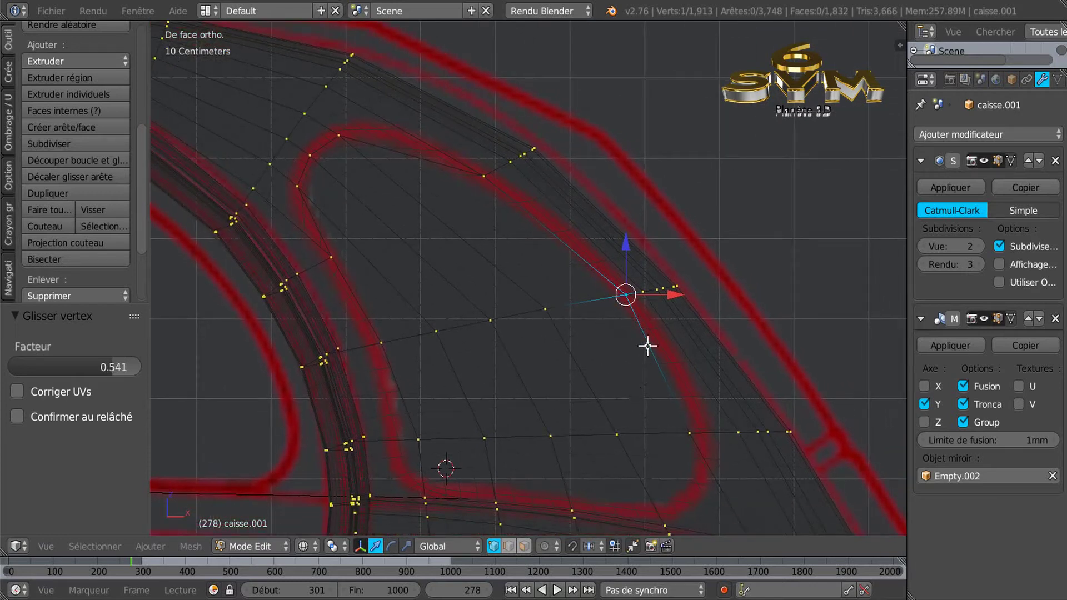
pyautogui.rightClick(687, 426)
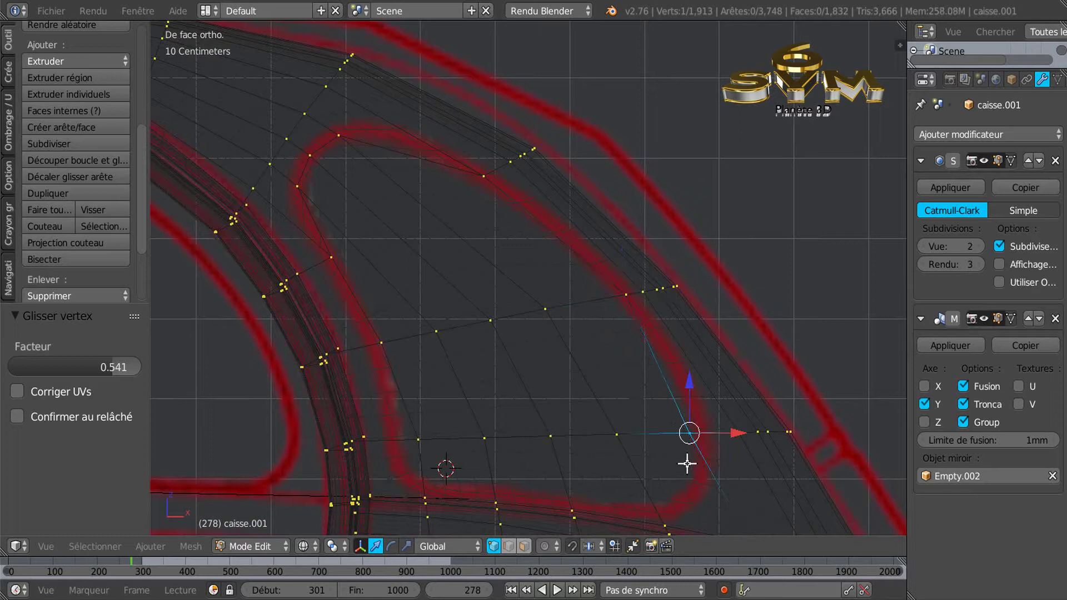
pyautogui.hotkey('shift', 'v')
pyautogui.click(699, 464)
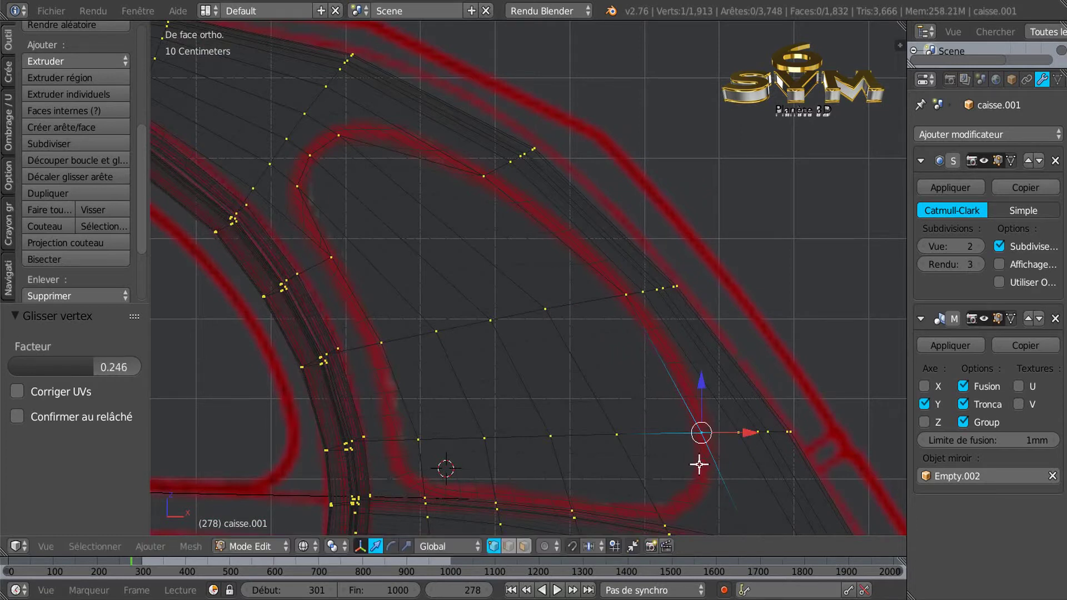
# Step: Slide the vertex below the window outline's lower rear corner up along its edge by a factor of 0.742
pyautogui.scroll(-1, 715, 503)
pyautogui.keyDown('shift'); pyautogui.moveTo(704, 476); pyautogui.dragTo(658, 314, button='middle'); pyautogui.keyUp('shift')
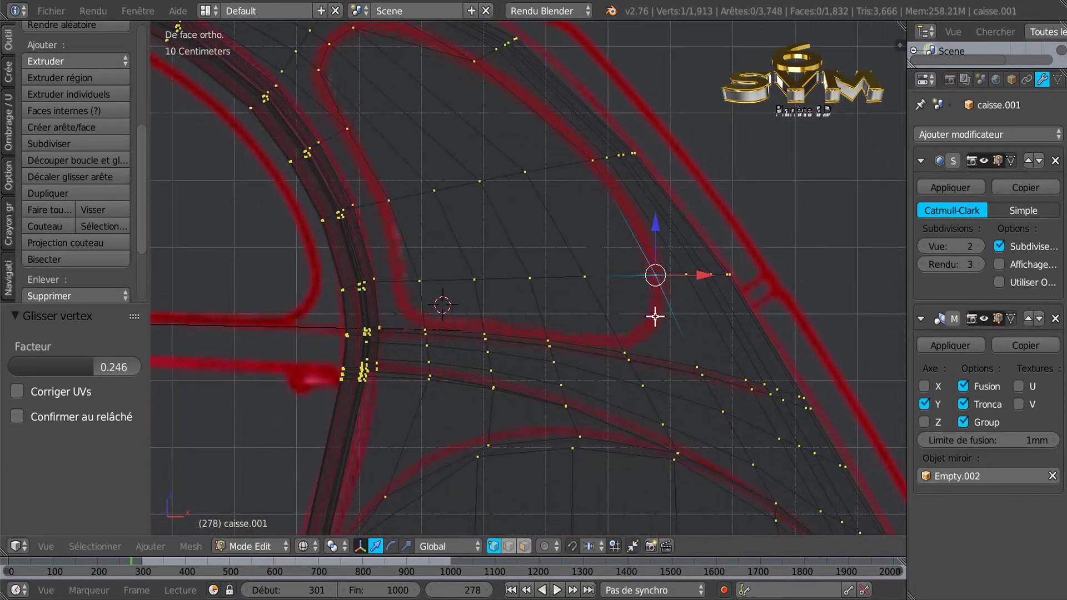
pyautogui.scroll(2, 631, 350)
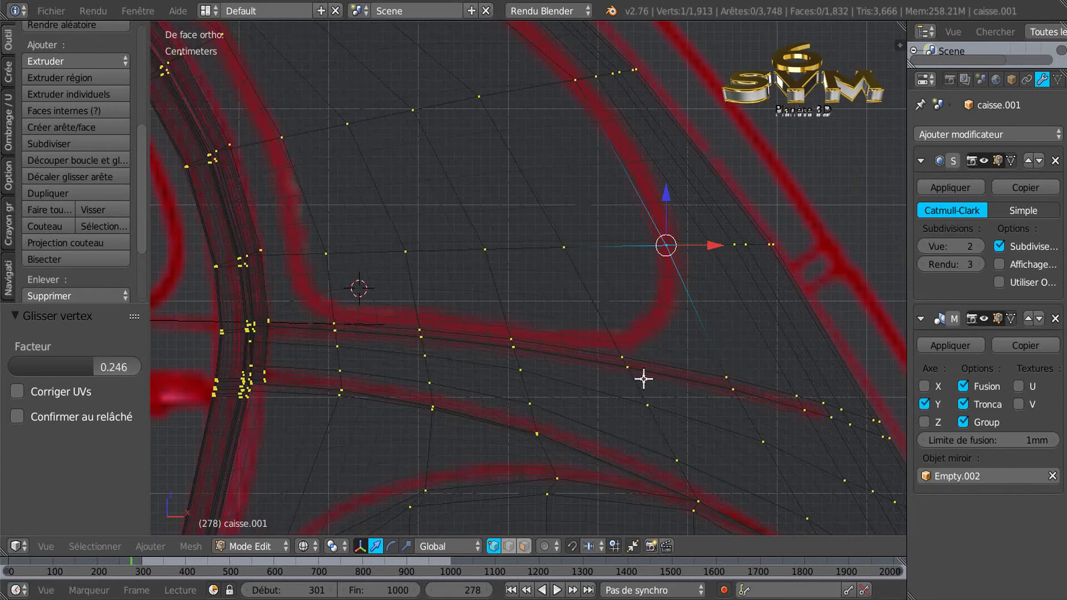
pyautogui.rightClick(725, 376)
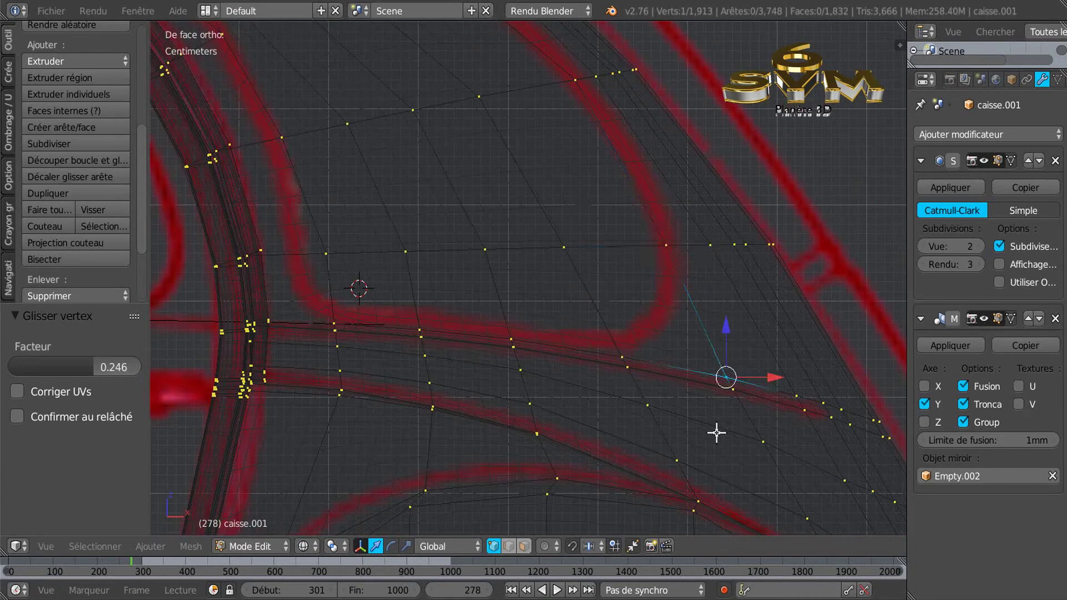
pyautogui.hotkey('shift', 'v')
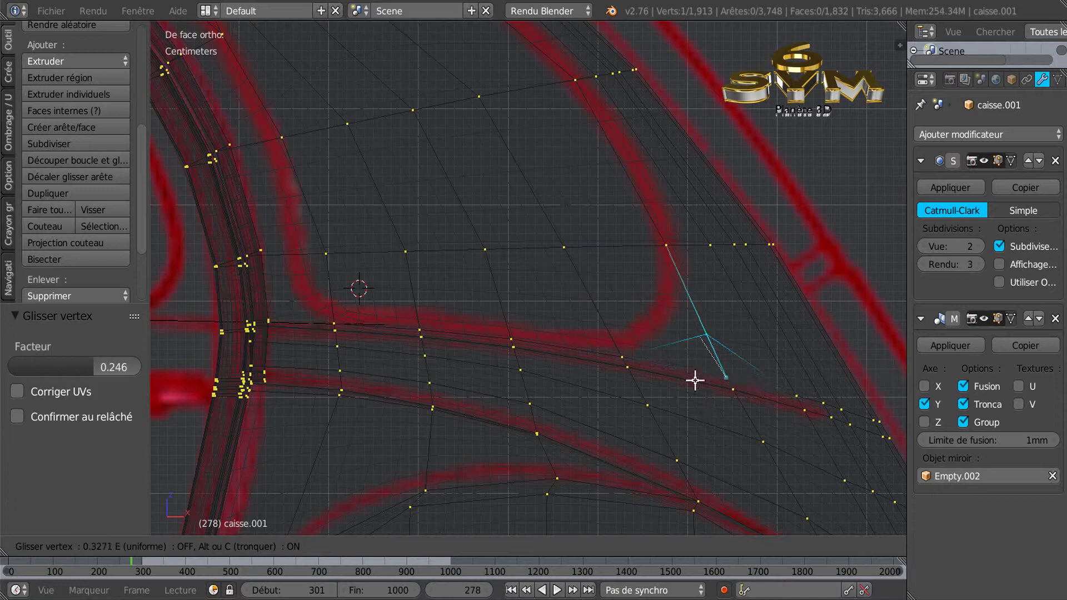
pyautogui.click(677, 343)
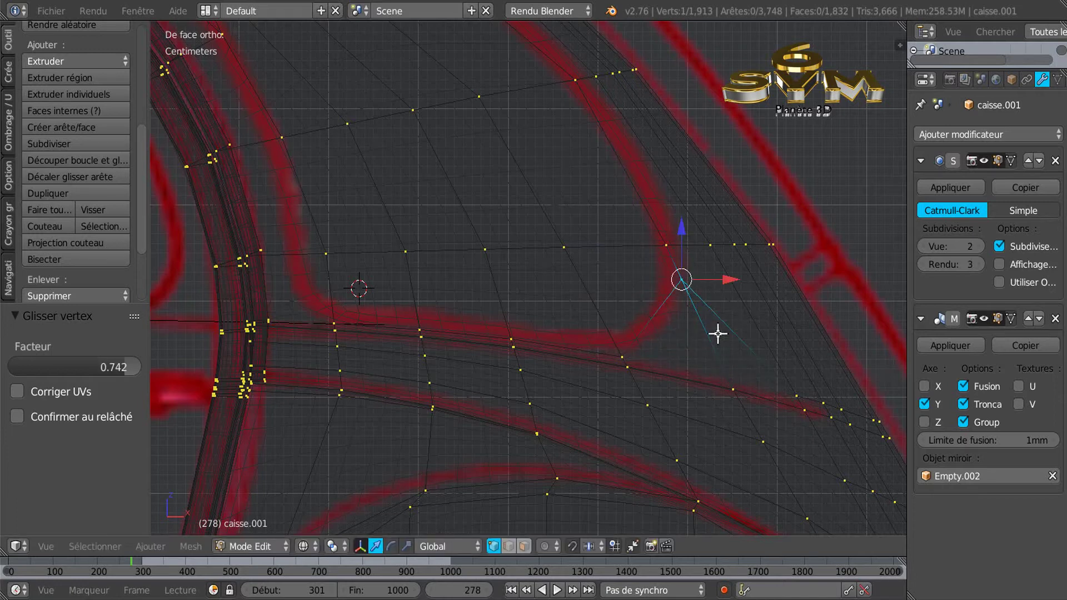
# Step: Fit the same vertex to the rounded lower rear corner with two further slides, using factors 0.370 and 0.025
pyautogui.press('g')
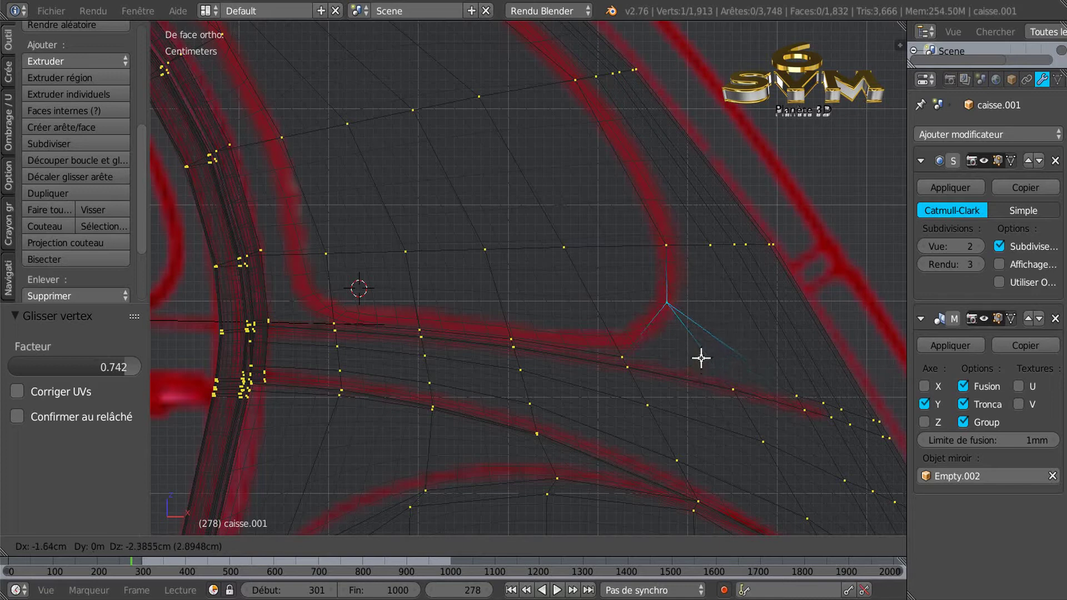
pyautogui.rightClick(702, 362)
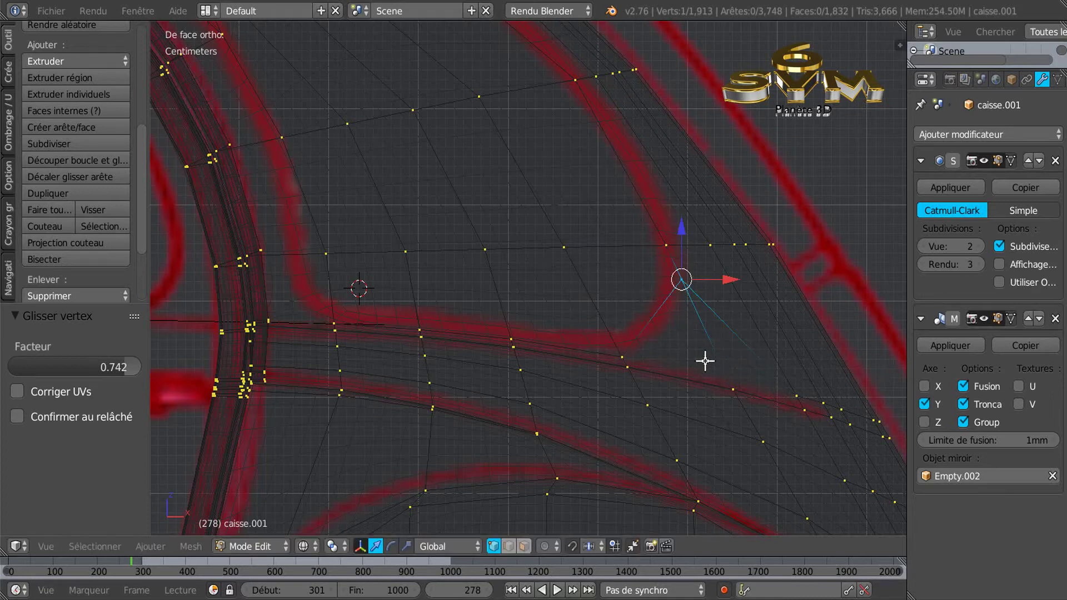
pyautogui.hotkey('shift', 'v')
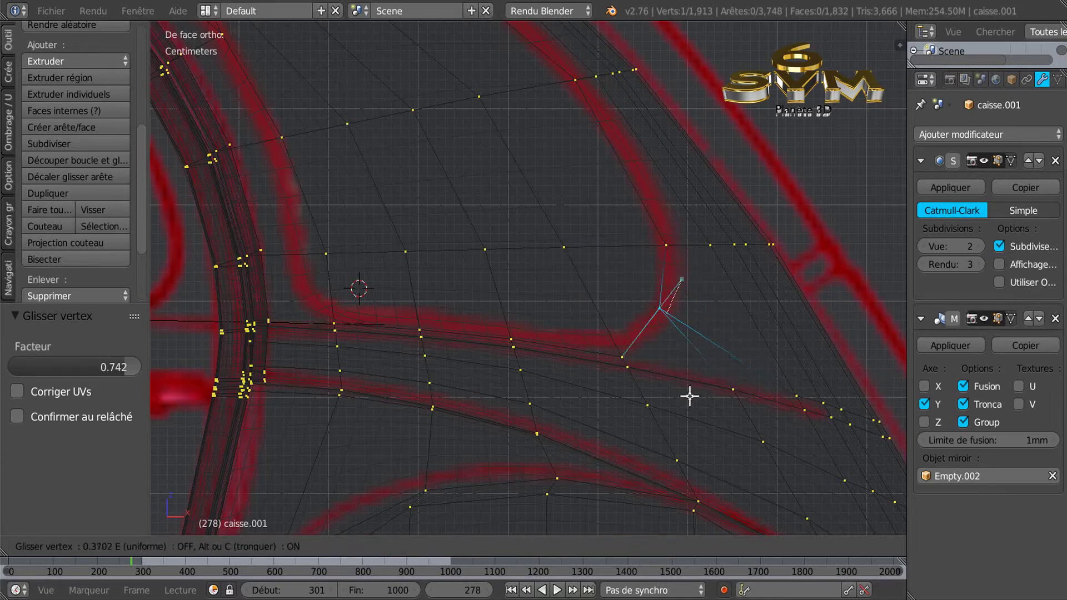
pyautogui.click(690, 395)
pyautogui.hotkey('shift', 'v')
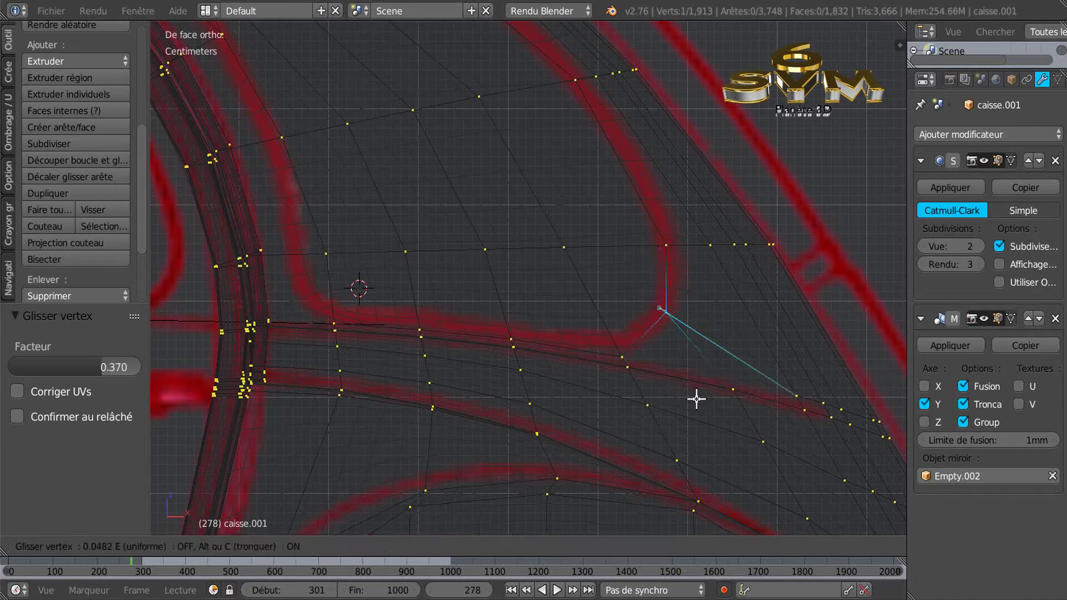
pyautogui.click(694, 396)
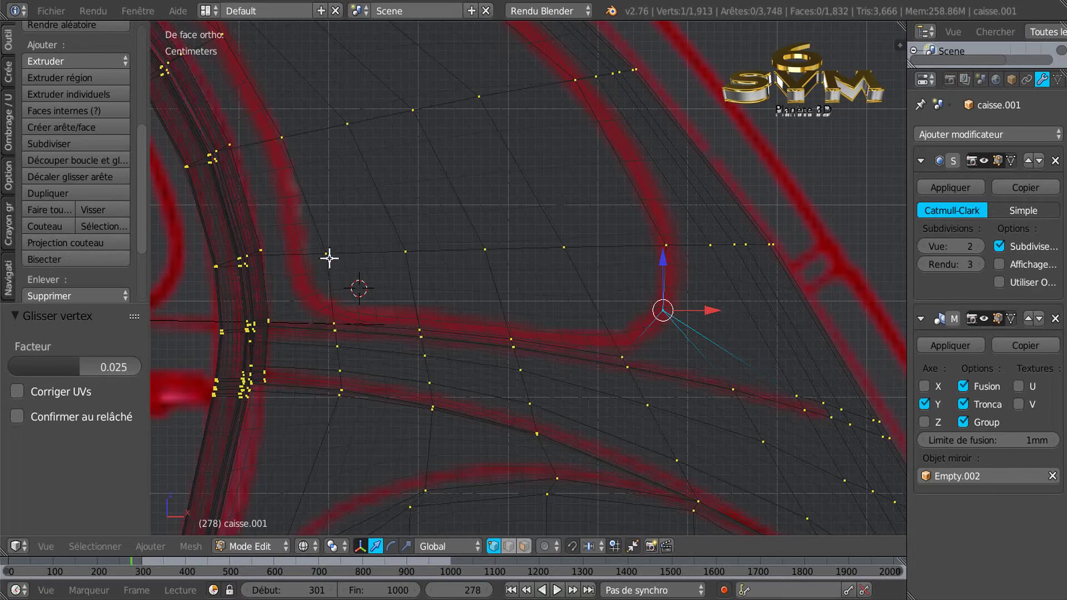
# Step: Slide the two lowest vertices of the window outline's door-side edge onto the blueprint line, with factors 0.155 and 0.351
pyautogui.rightClick(282, 137)
pyautogui.hotkey('shift', 'v')
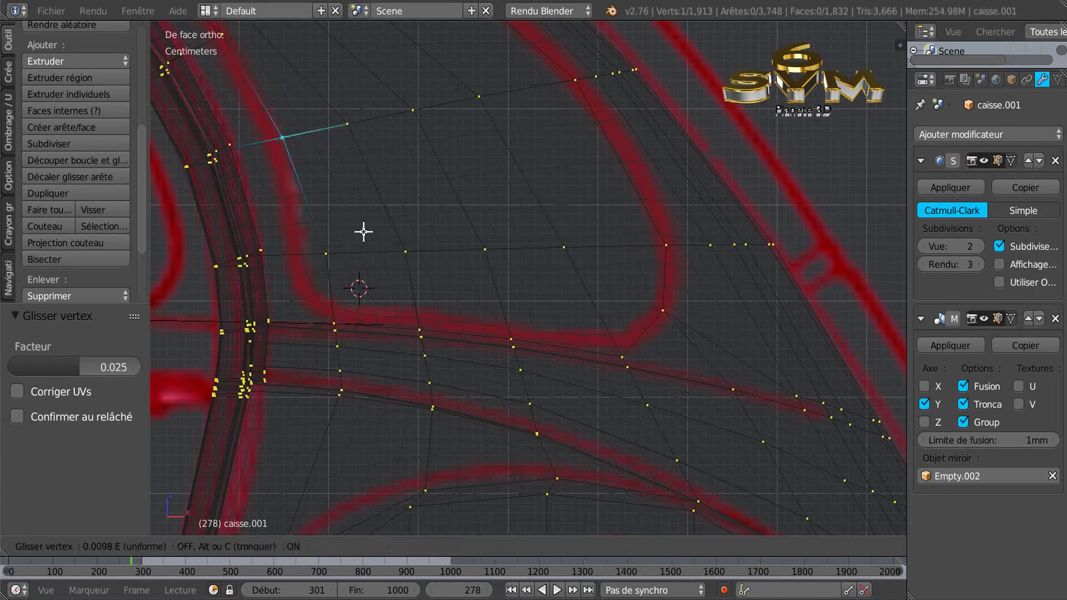
pyautogui.click(357, 235)
pyautogui.rightClick(327, 254)
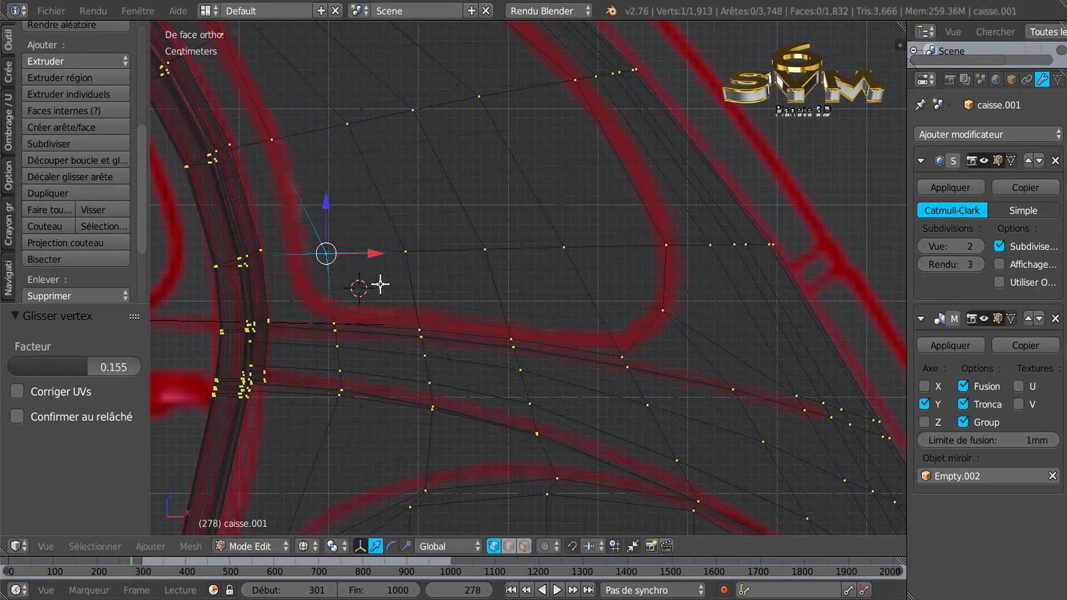
pyautogui.hotkey('shift', 'v')
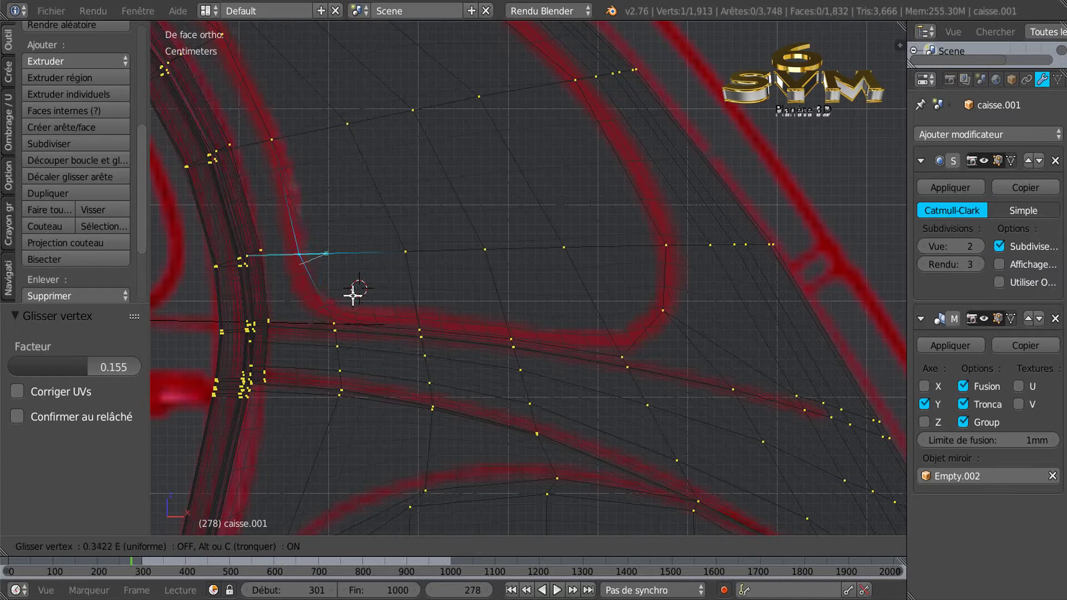
pyautogui.click(353, 295)
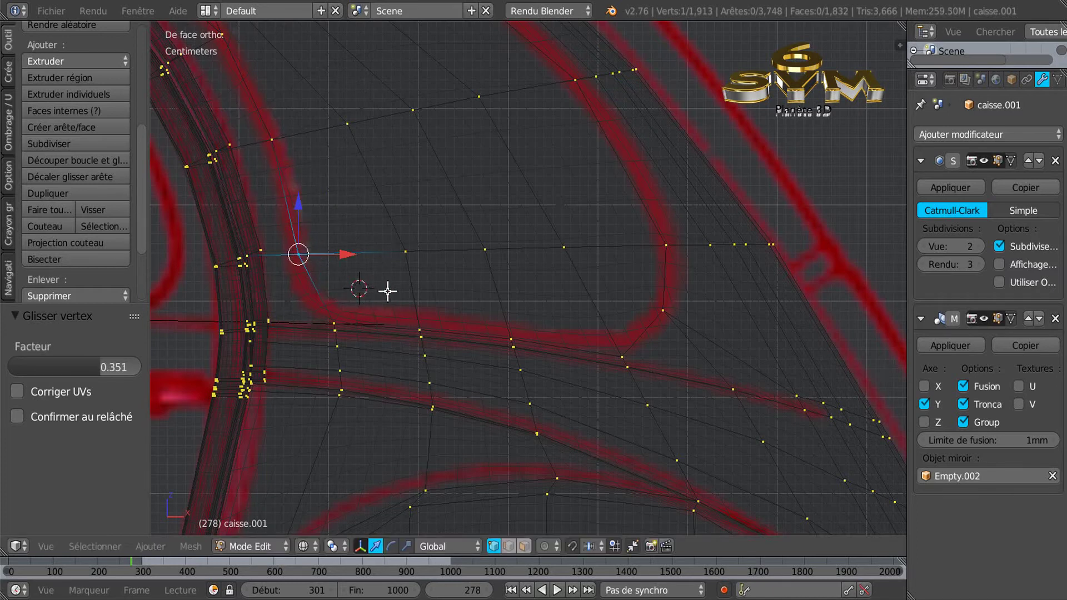
# Step: Slide the lower door-side vertex down toward the rounded corner by 0.265, and sideways onto the outline by 0.183
pyautogui.hotkey('shift', 'v')
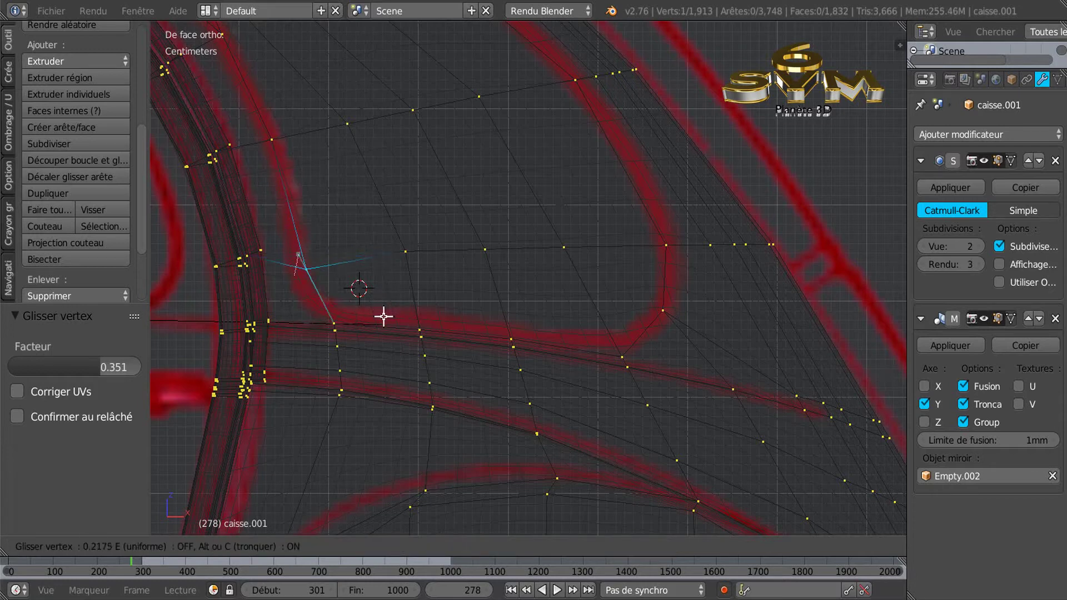
pyautogui.click(384, 316)
pyautogui.hotkey('shift', 'v')
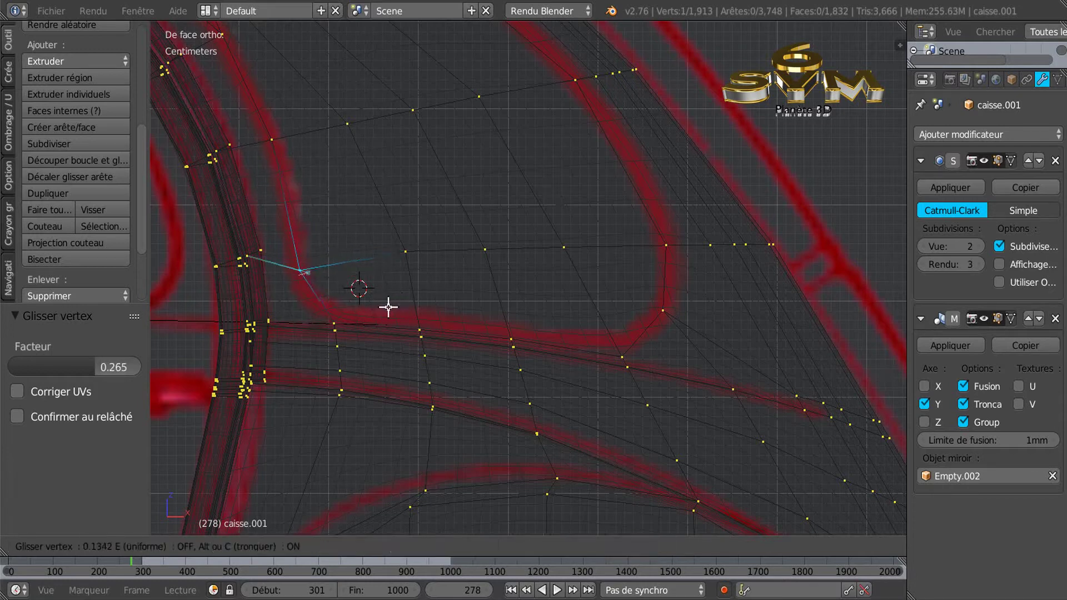
pyautogui.click(388, 307)
# Step: Using face selection in solid shading, delete the twelve faces inside the quarter window outline
pyautogui.scroll(-3, 388, 307)
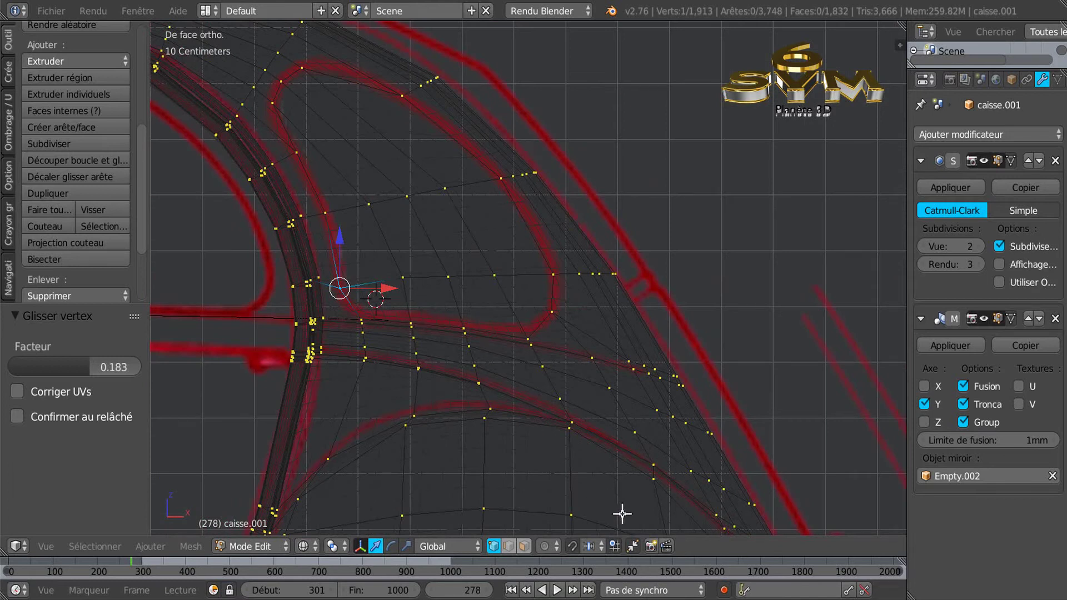
pyautogui.click(523, 547)
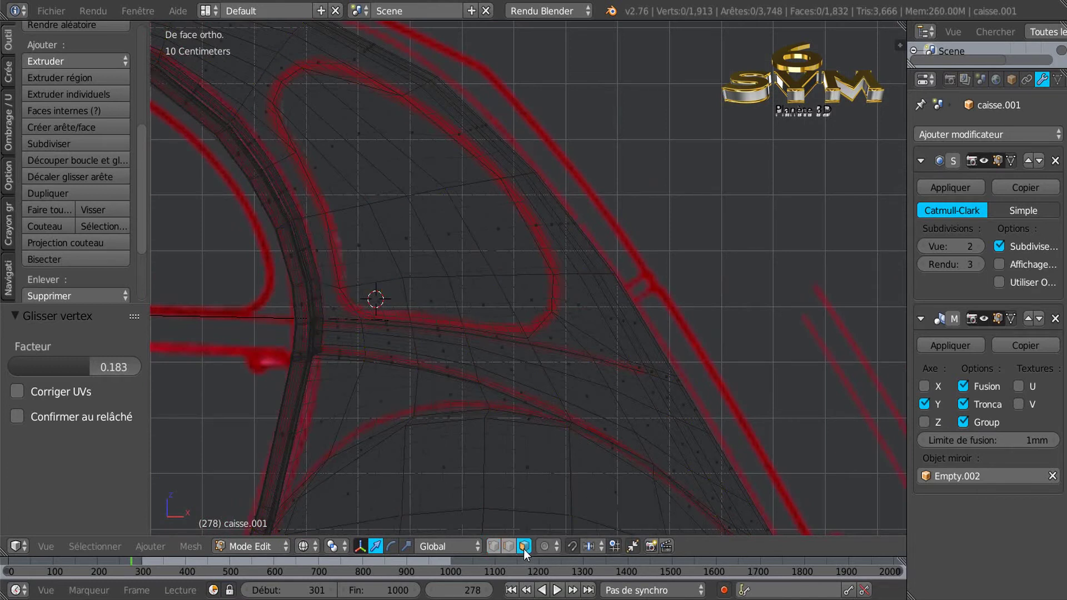
pyautogui.press('z')
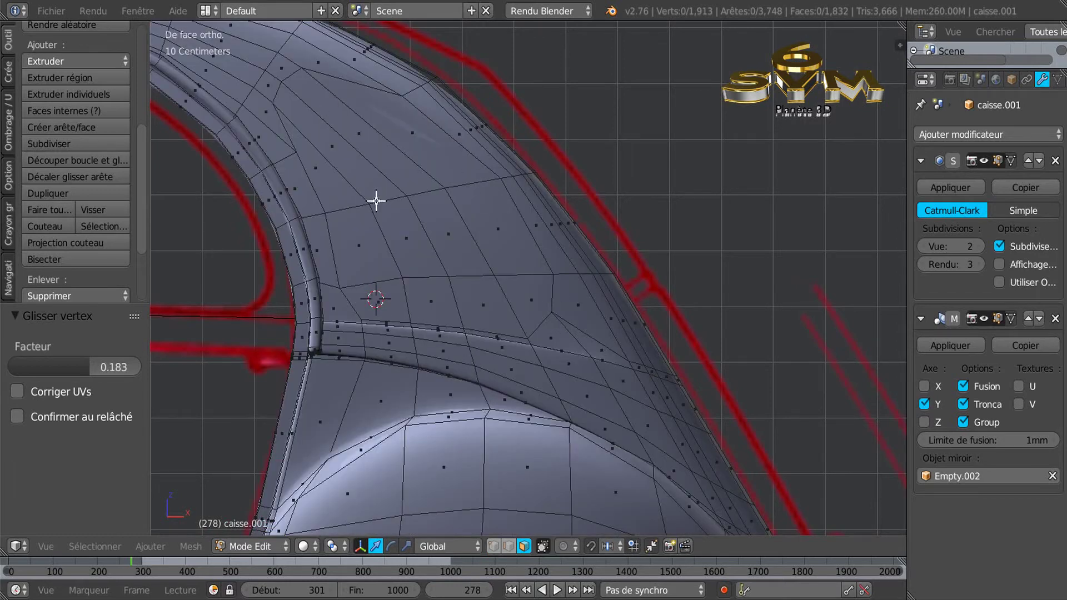
pyautogui.rightClick(338, 189)
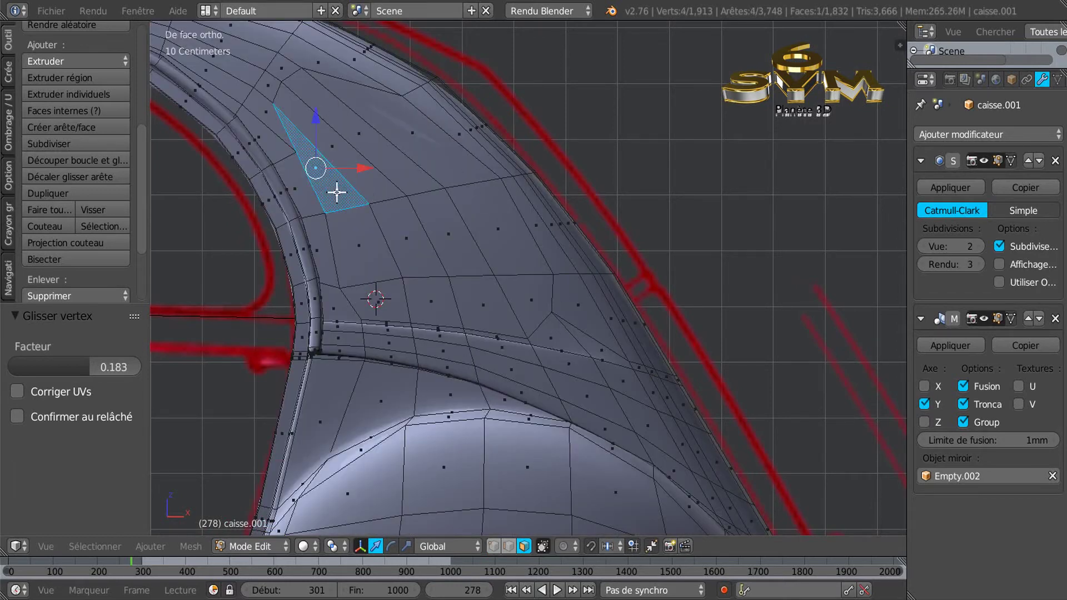
pyautogui.keyDown('ctrl'); pyautogui.rightClick(370, 170); pyautogui.keyUp('ctrl')
pyautogui.keyDown('ctrl'); pyautogui.rightClick(396, 161); pyautogui.keyUp('ctrl')
pyautogui.keyDown('ctrl'); pyautogui.rightClick(416, 156); pyautogui.keyUp('ctrl')
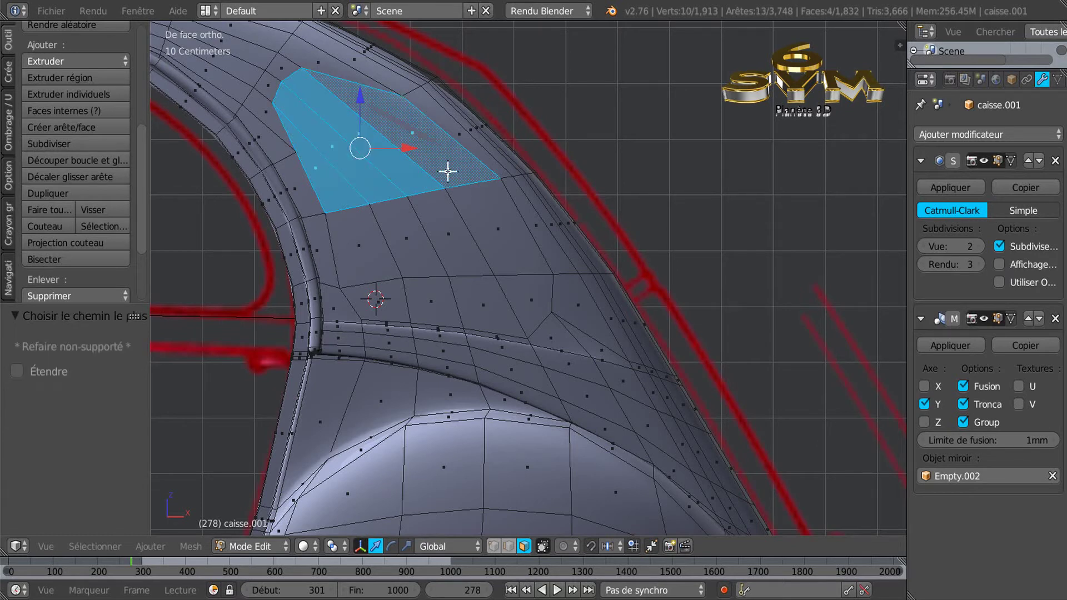
pyautogui.keyDown('ctrl'); pyautogui.rightClick(491, 238); pyautogui.keyUp('ctrl')
pyautogui.keyDown('ctrl'); pyautogui.rightClick(517, 285); pyautogui.keyUp('ctrl')
pyautogui.keyDown('ctrl'); pyautogui.rightClick(478, 298); pyautogui.keyUp('ctrl')
pyautogui.keyDown('ctrl'); pyautogui.rightClick(443, 300); pyautogui.keyUp('ctrl')
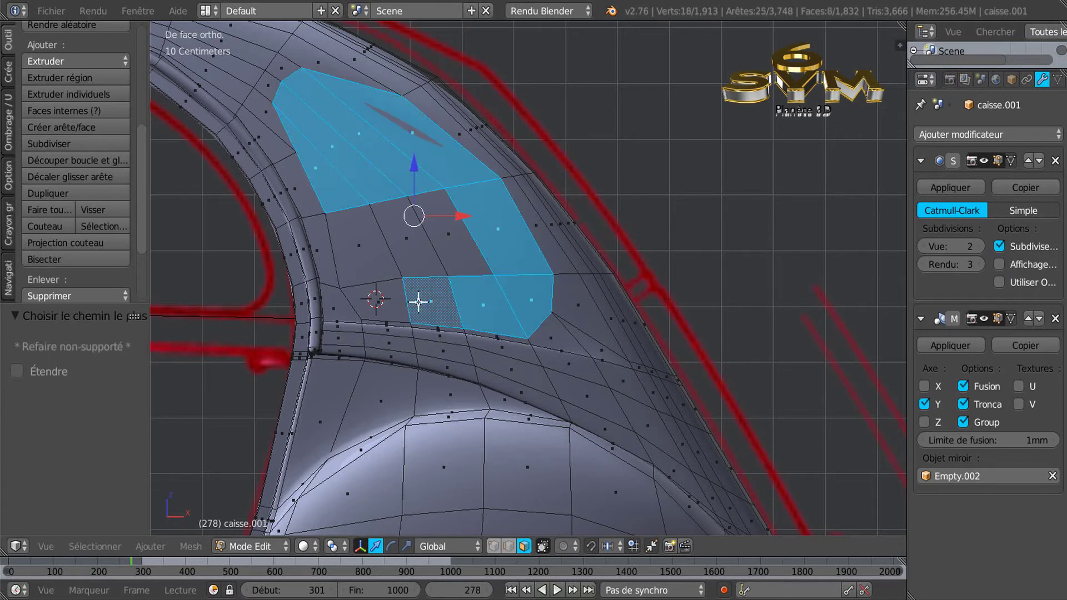
pyautogui.keyDown('ctrl'); pyautogui.rightClick(391, 293); pyautogui.keyUp('ctrl')
pyautogui.keyDown('ctrl'); pyautogui.rightClick(391, 255); pyautogui.keyUp('ctrl')
pyautogui.keyDown('ctrl'); pyautogui.rightClick(458, 260); pyautogui.keyUp('ctrl')
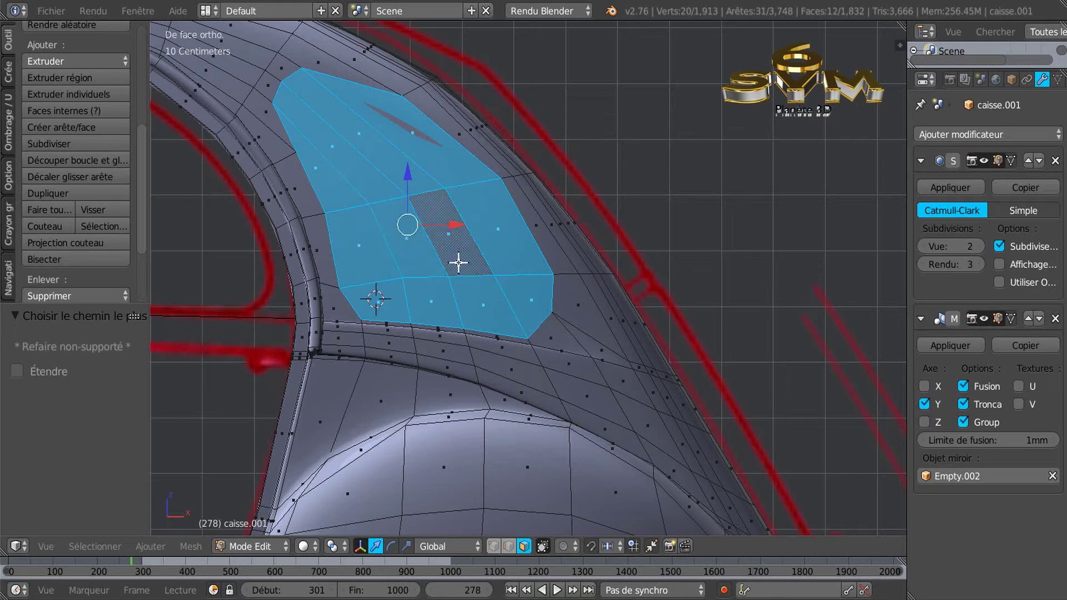
pyautogui.scroll(-1, 458, 263)
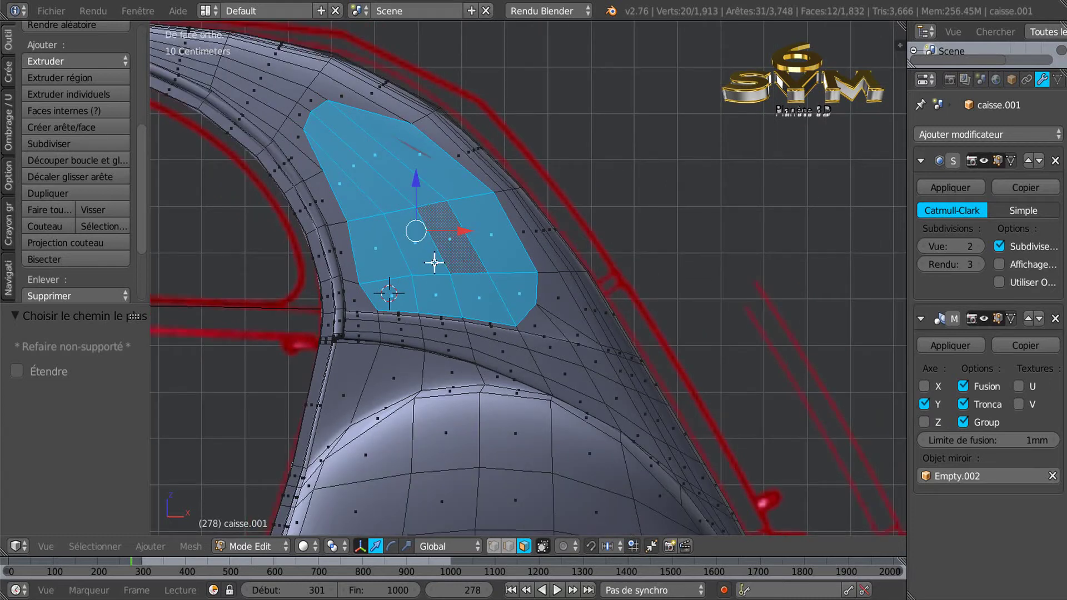
pyautogui.press('x')
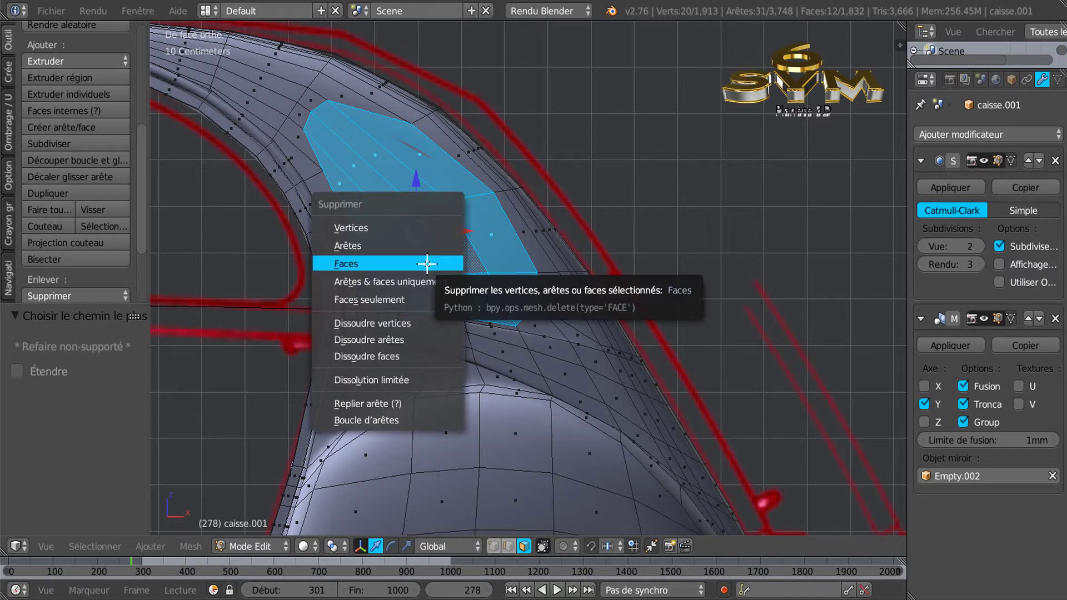
pyautogui.click(428, 264)
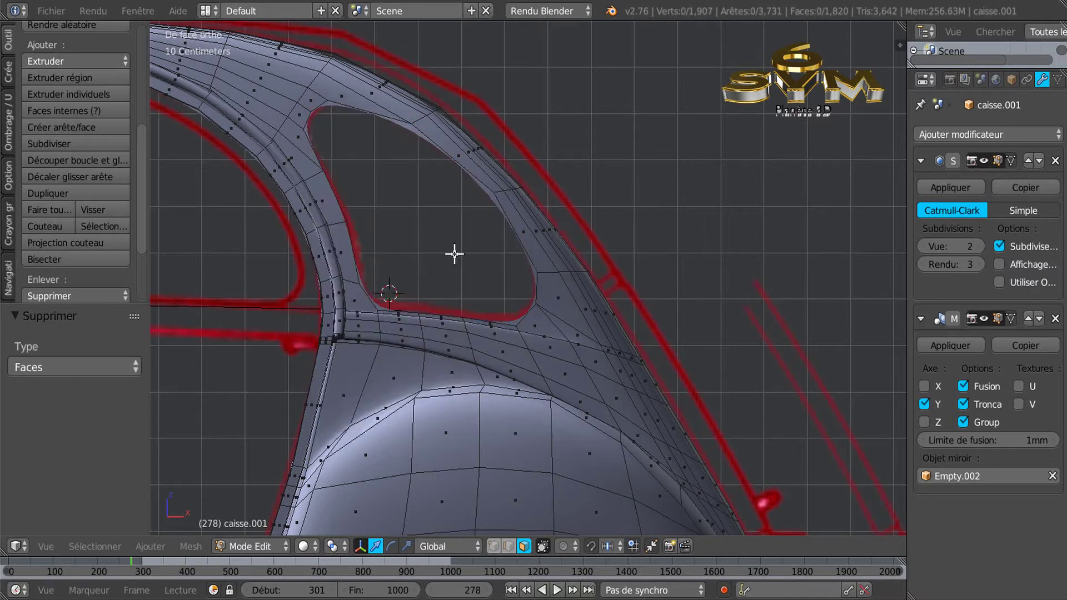
# Step: Leave mesh editing, set the subdivision view level to 3 and inspect the quarter window opening from an angle
pyautogui.scroll(-1, 455, 253)
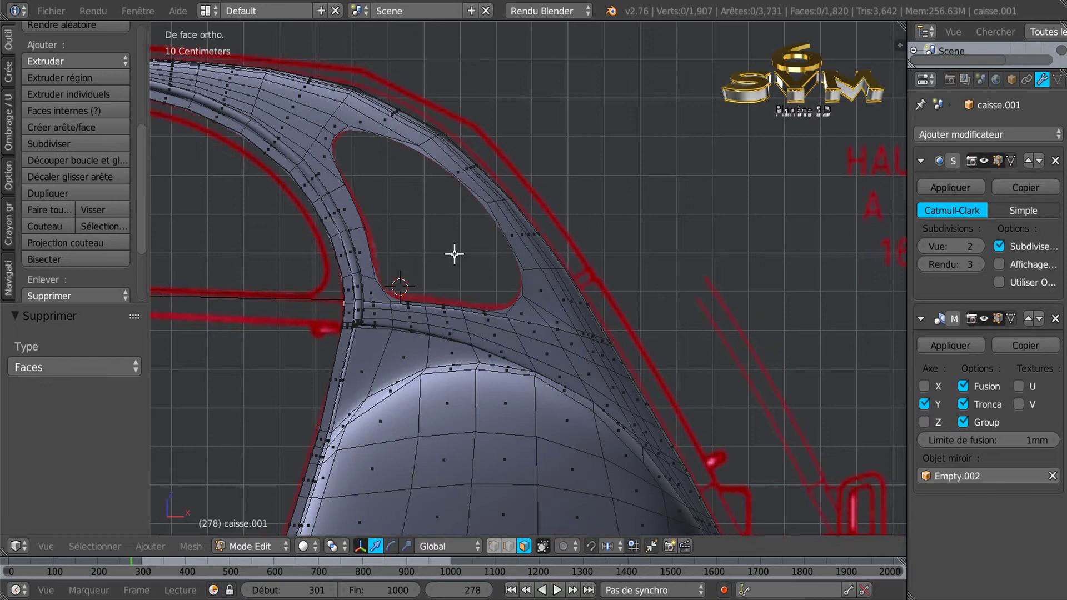
pyautogui.press('Tab')
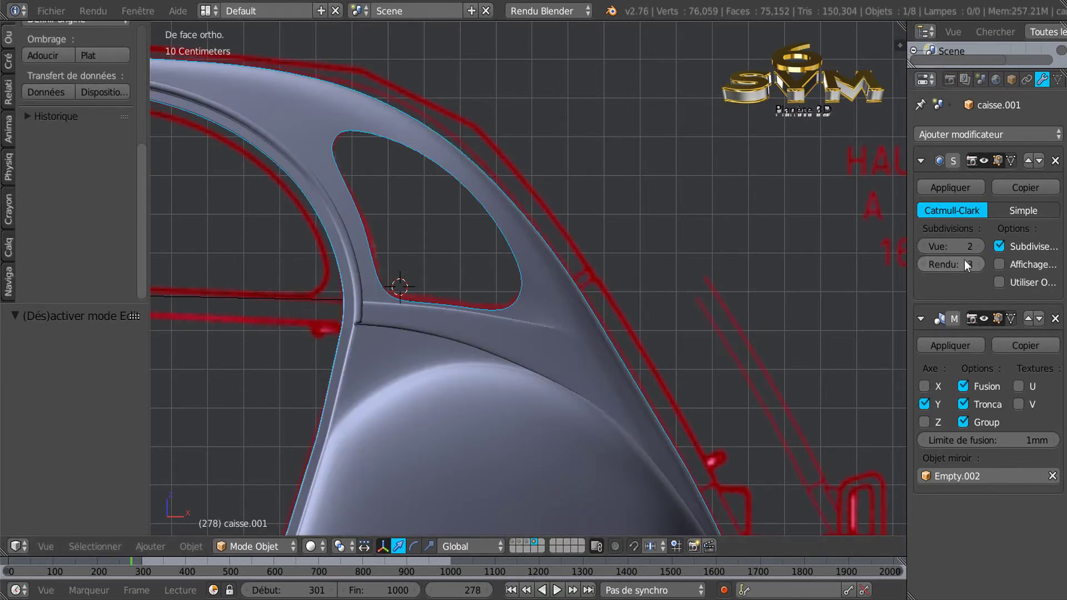
pyautogui.click(976, 247)
pyautogui.scroll(-1, 542, 304)
pyautogui.moveTo(541, 306); pyautogui.dragTo(519, 318, button='middle')
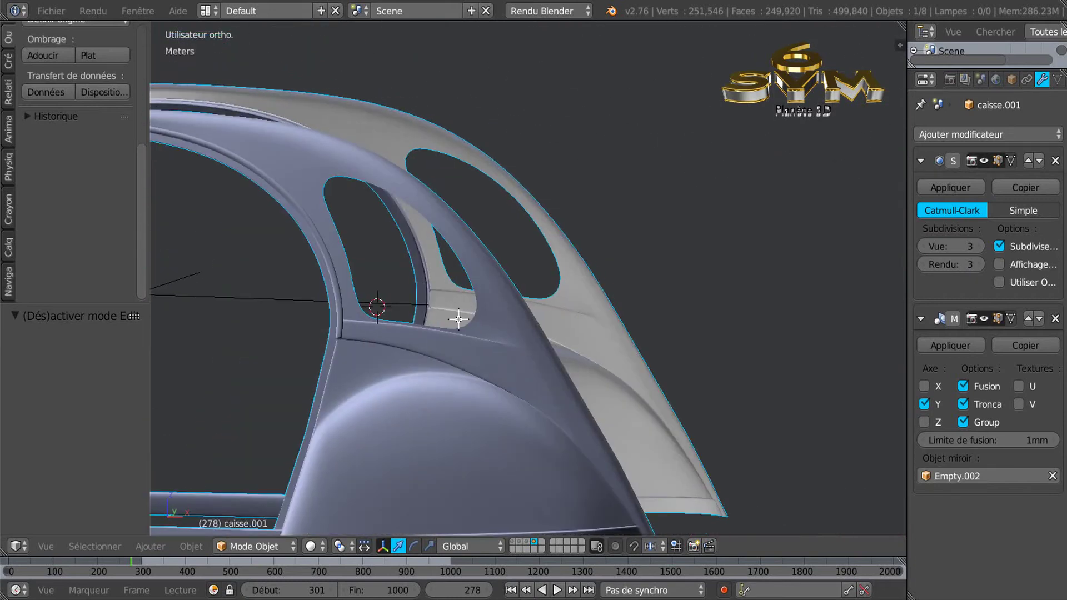
# Step: In mesh editing with edge selection, extrude the quarter window's boundary loop and move it 7.704 cm along Y into the body
pyautogui.press('Tab')
pyautogui.scroll(4, 447, 314)
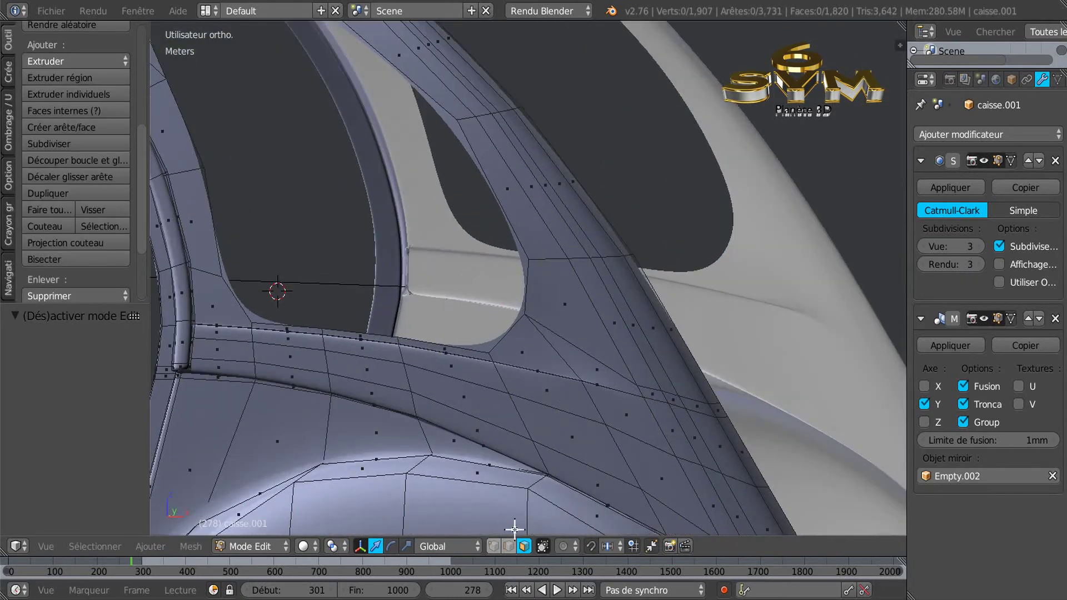
pyautogui.click(508, 546)
pyautogui.keyDown('alt'); pyautogui.click(512, 327); pyautogui.keyUp('alt')
pyautogui.press('KP_Decimal')
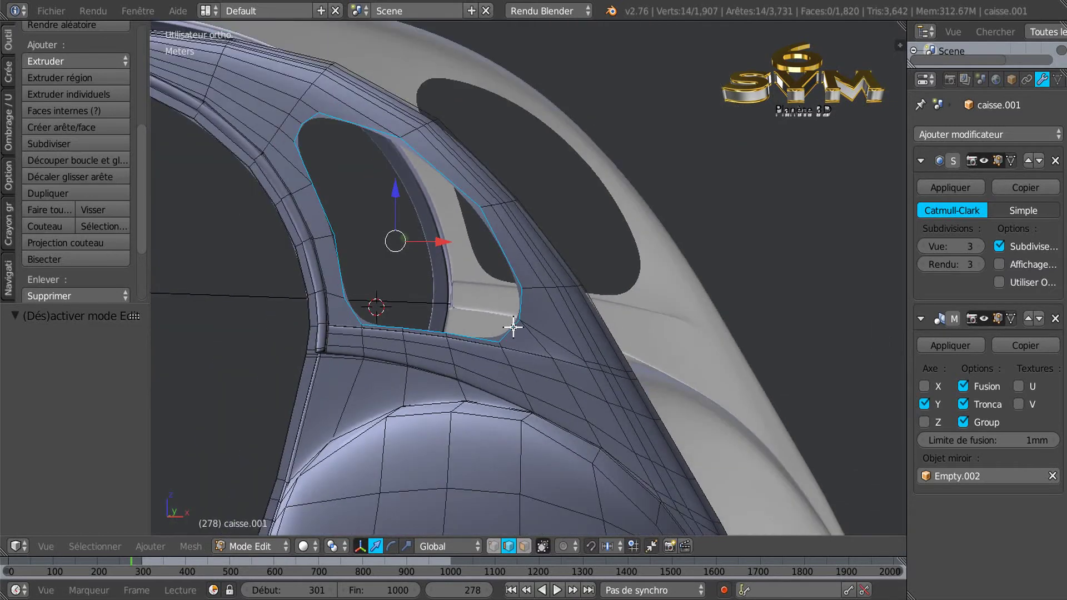
pyautogui.keyDown('shift'); pyautogui.moveTo(477, 316); pyautogui.dragTo(450, 360, button='middle'); pyautogui.keyUp('shift')
pyautogui.scroll(3, 464, 339)
pyautogui.press('e')
pyautogui.rightClick(450, 357)
pyautogui.press('g')
pyautogui.press('y')
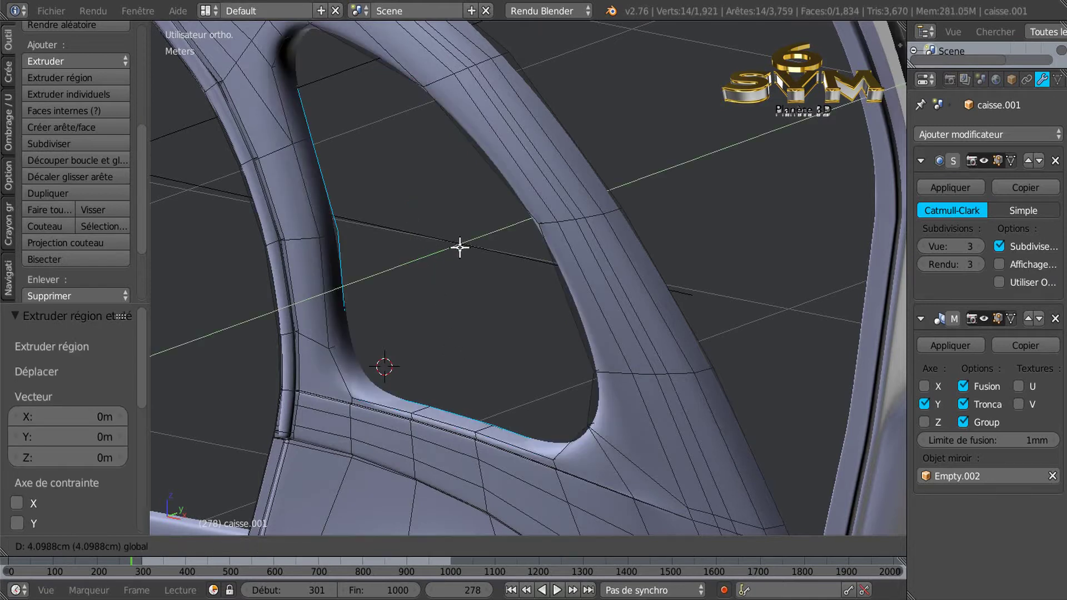
pyautogui.click(464, 252)
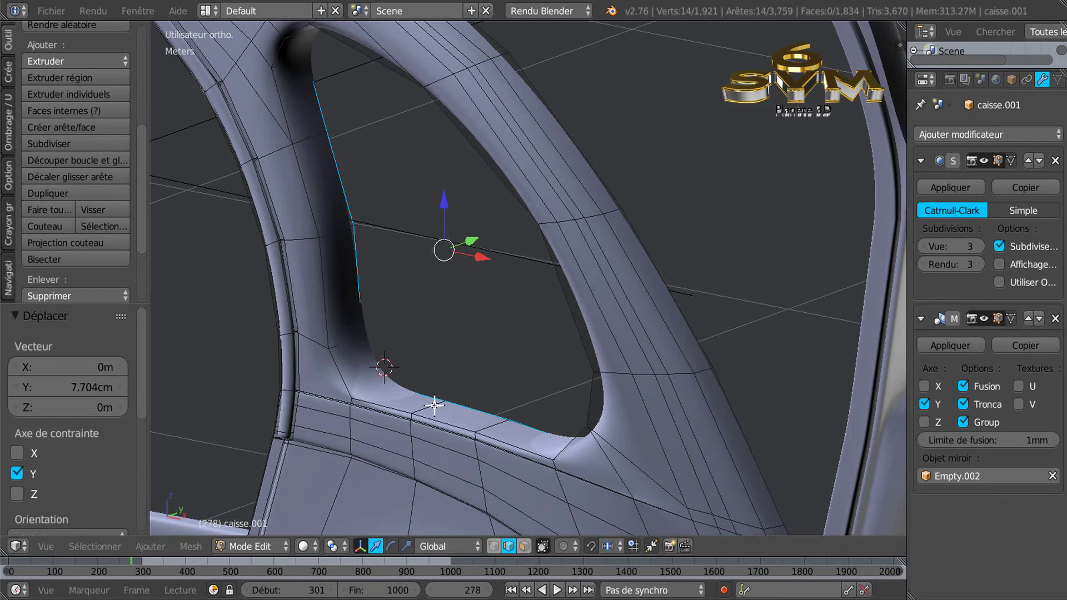
# Step: Add one loop cut around the extruded window rim and slide it toward the outer panel edge
pyautogui.hotkey('ctrl', 'r')
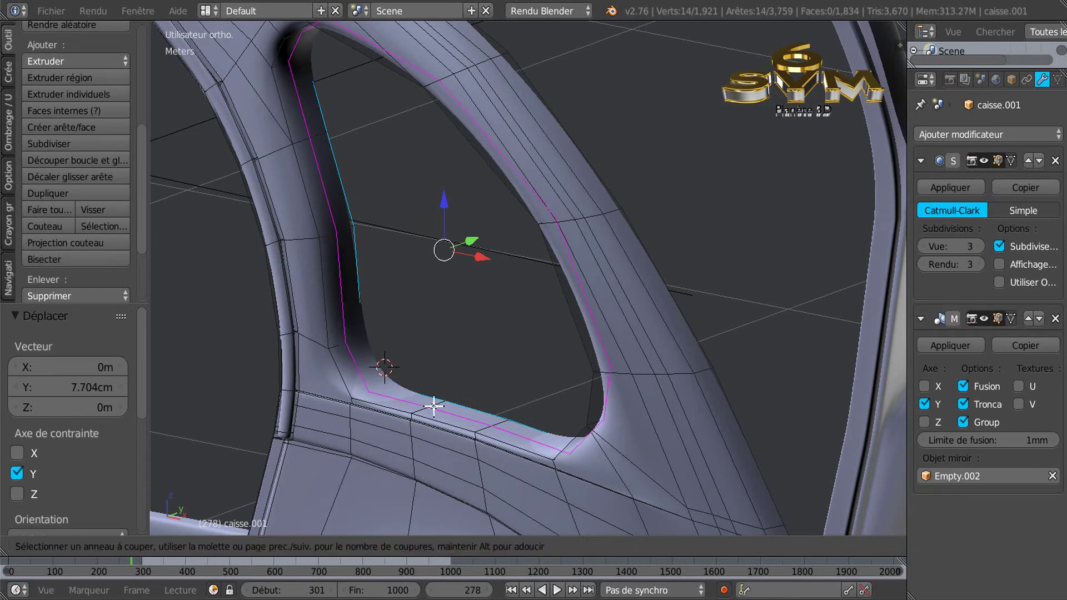
pyautogui.click(433, 406)
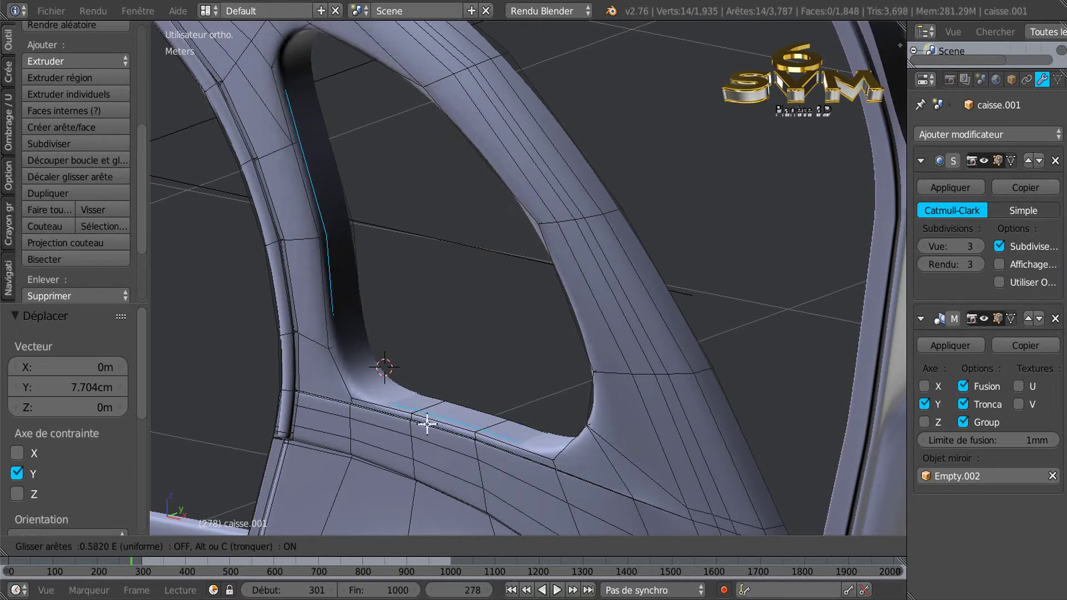
pyautogui.click(427, 426)
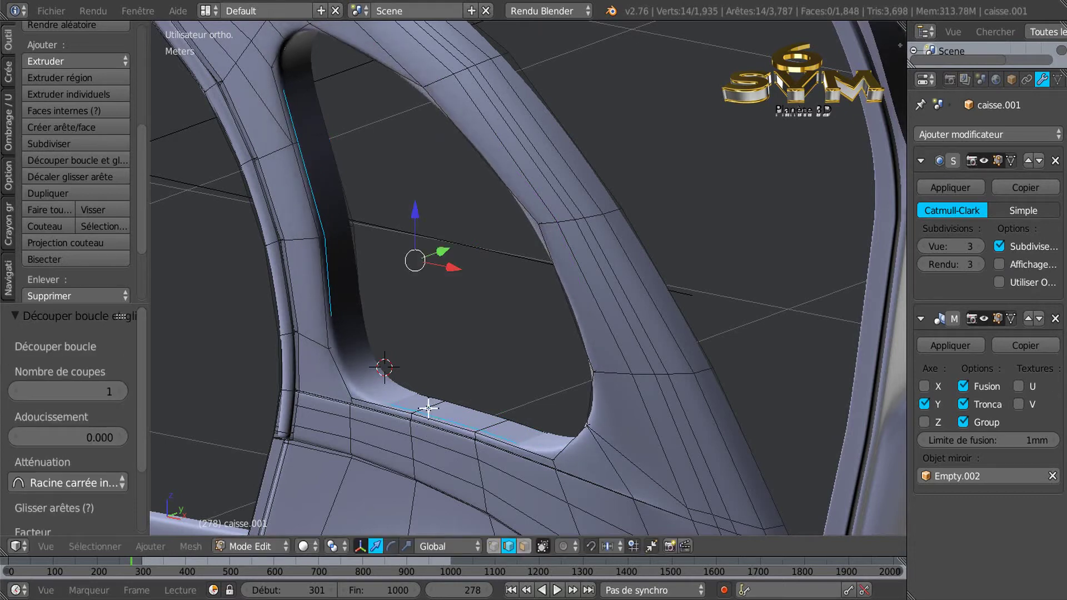
# Step: Select the rim's free inner edge loop, check the mesh at subdivision view level 0 and set the level to 2
pyautogui.scroll(1, 484, 396)
pyautogui.rightClick(469, 409)
pyautogui.keyDown('alt'); pyautogui.rightClick(469, 408); pyautogui.keyUp('alt')
pyautogui.scroll(-4, 470, 409)
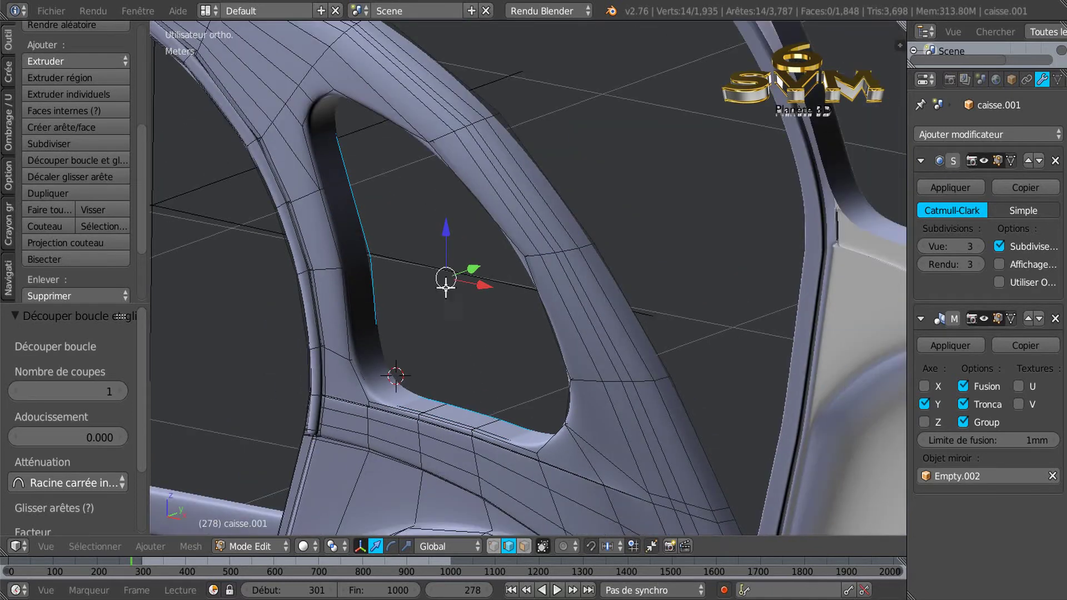
pyautogui.scroll(1, 500, 311)
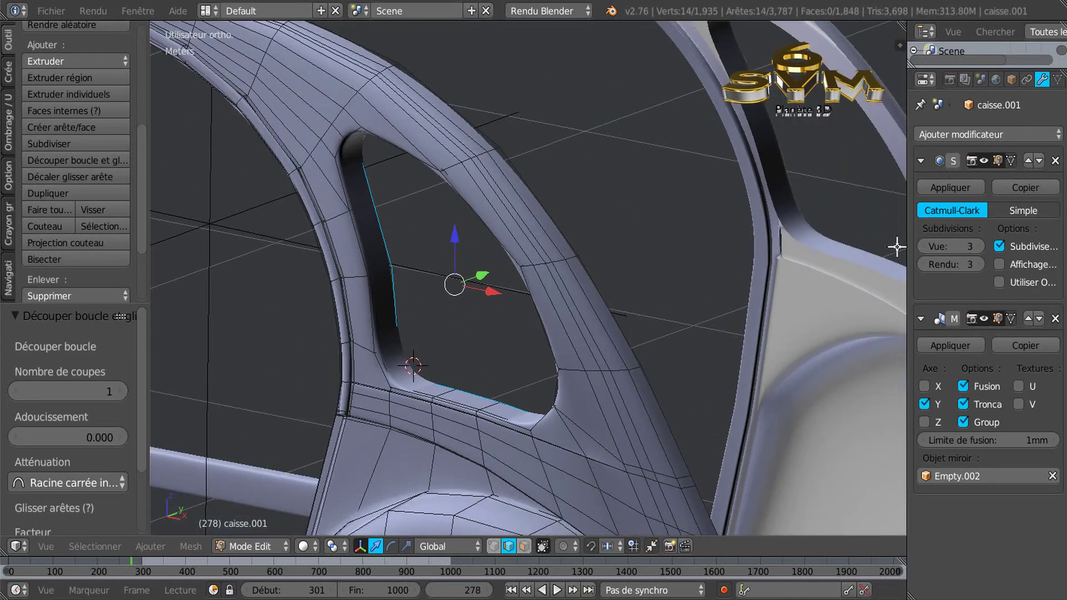
pyautogui.click(950, 246)
pyautogui.write('1')
pyautogui.press('Return')
pyautogui.click(923, 249)
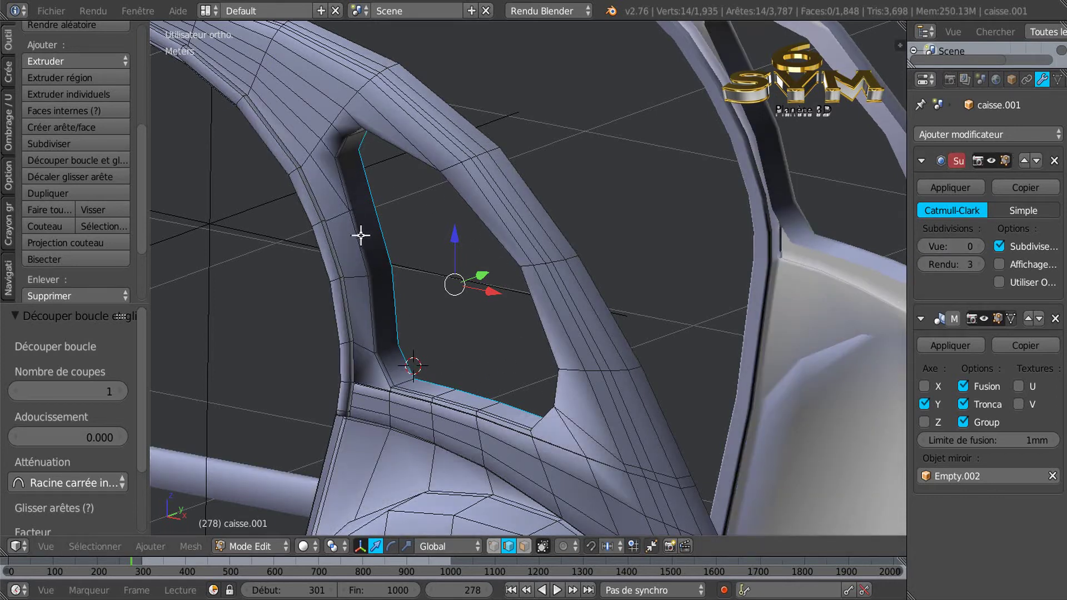
pyautogui.click(981, 247)
pyautogui.click(980, 246)
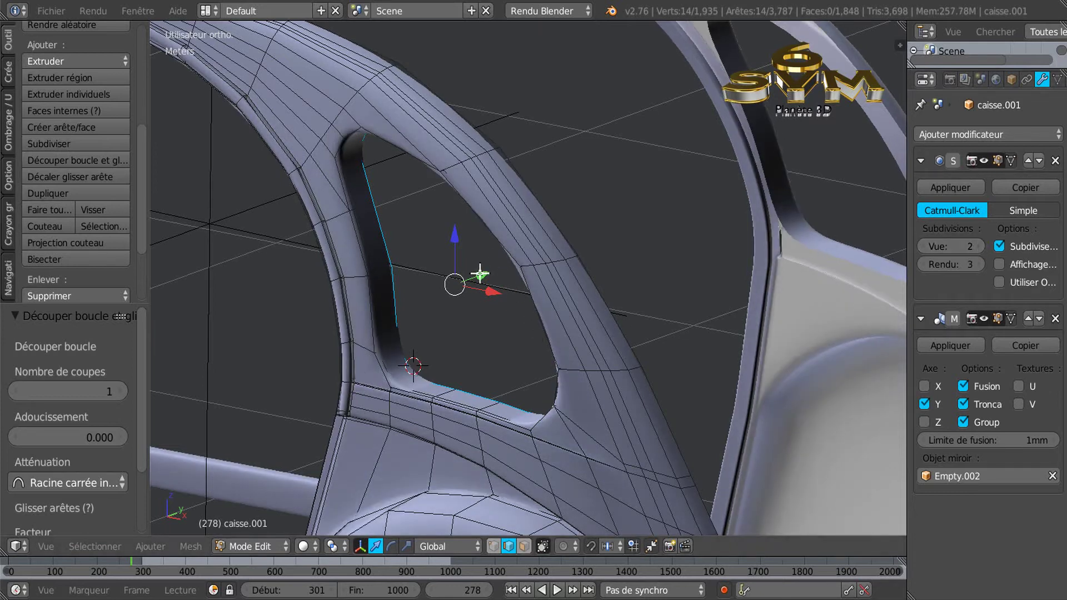
# Step: Move the rim's free edge loop back along Y by -4.101 cm, and by a further -4.665 mm, to make the rim shallower
pyautogui.moveTo(479, 274); pyautogui.dragTo(471, 291)
pyautogui.scroll(4, 455, 370)
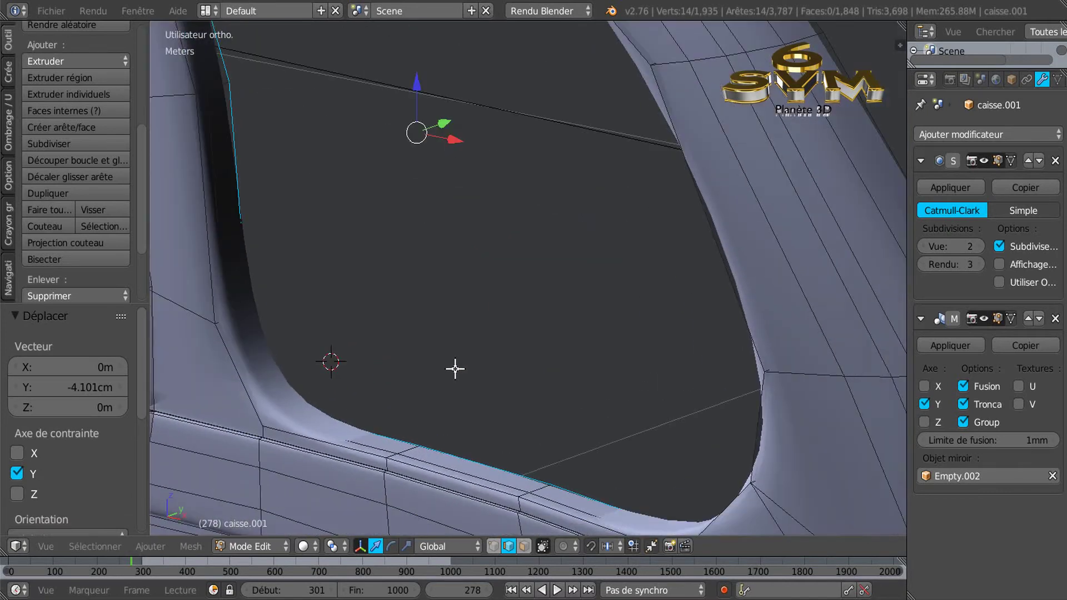
pyautogui.moveTo(455, 350); pyautogui.dragTo(455, 394, button='middle')
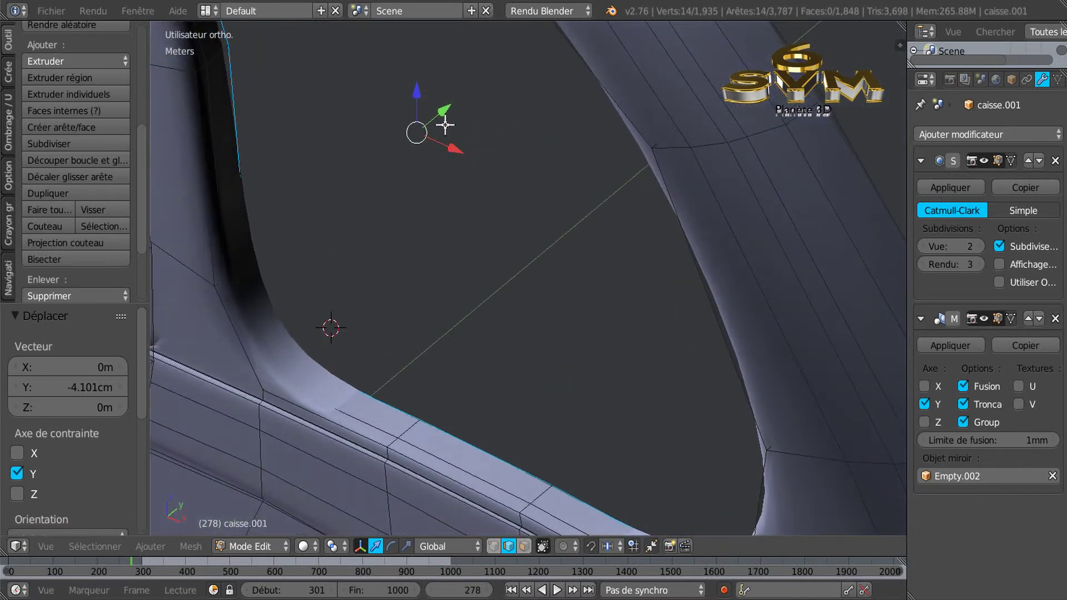
pyautogui.moveTo(446, 114); pyautogui.dragTo(443, 119)
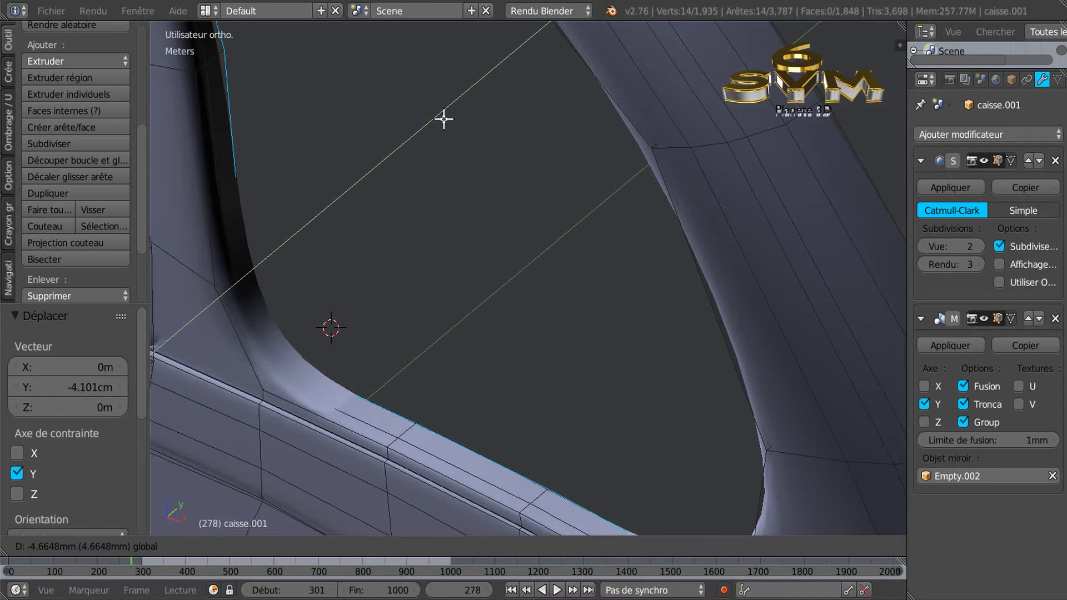
pyautogui.moveTo(444, 119); pyautogui.dragTo(444, 119)
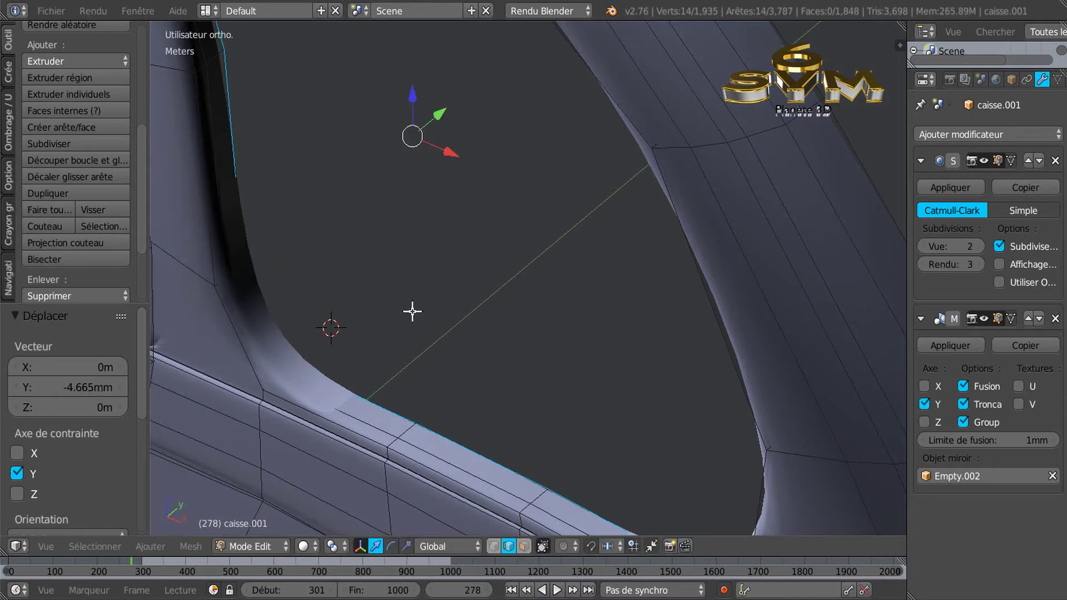
# Step: Nudge the rim's support loop outward along Y and add one centred loop cut between it and the free edge
pyautogui.keyDown('alt'); pyautogui.rightClick(416, 445); pyautogui.keyUp('alt')
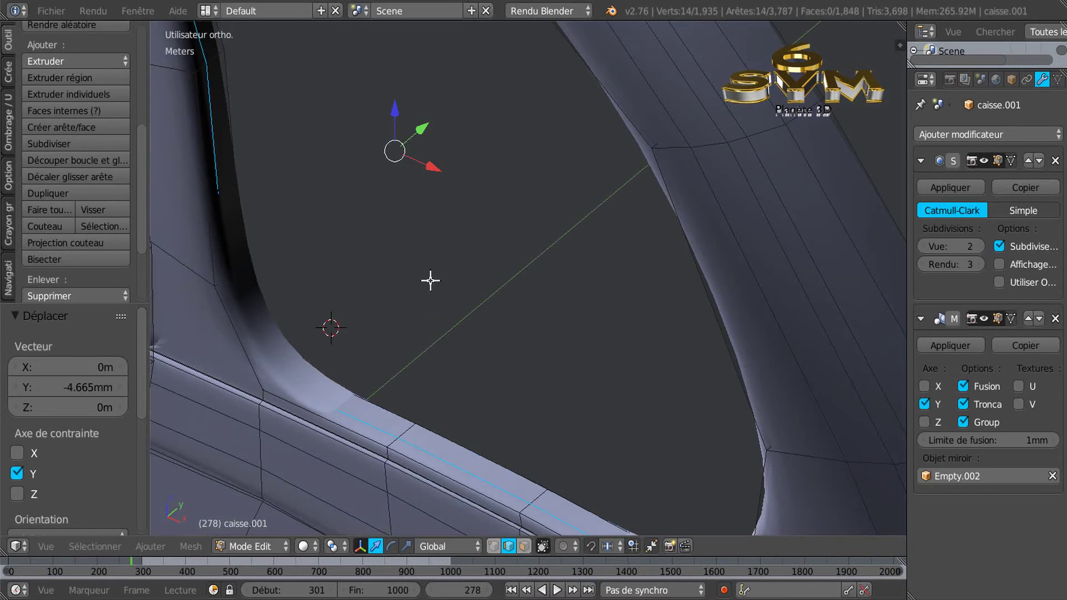
pyautogui.moveTo(422, 129); pyautogui.dragTo(421, 134)
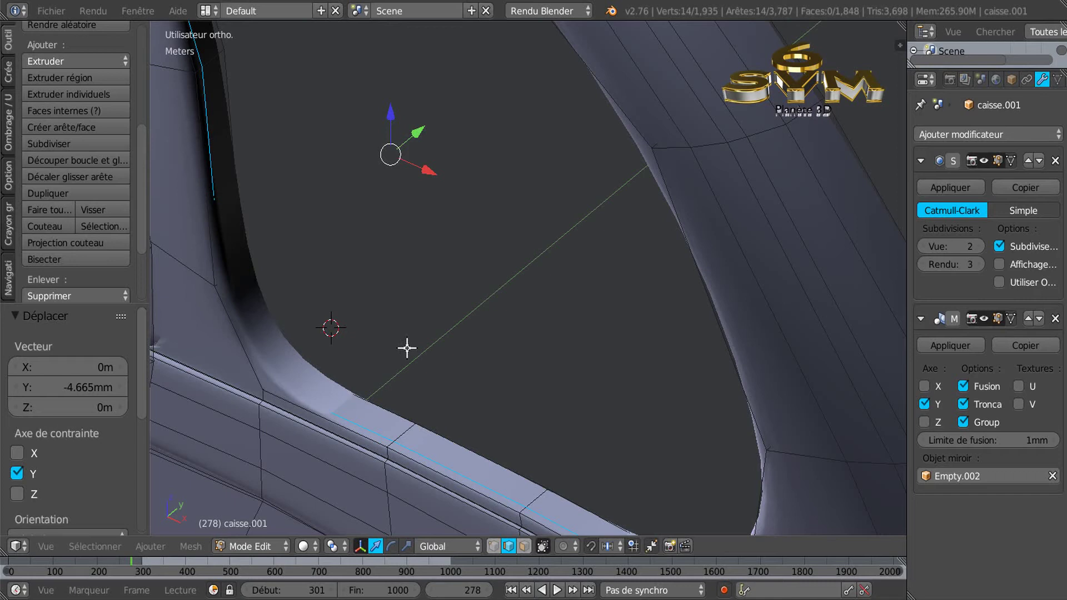
pyautogui.scroll(-1, 414, 434)
pyautogui.scroll(1, 414, 434)
pyautogui.hotkey('ctrl', 'r')
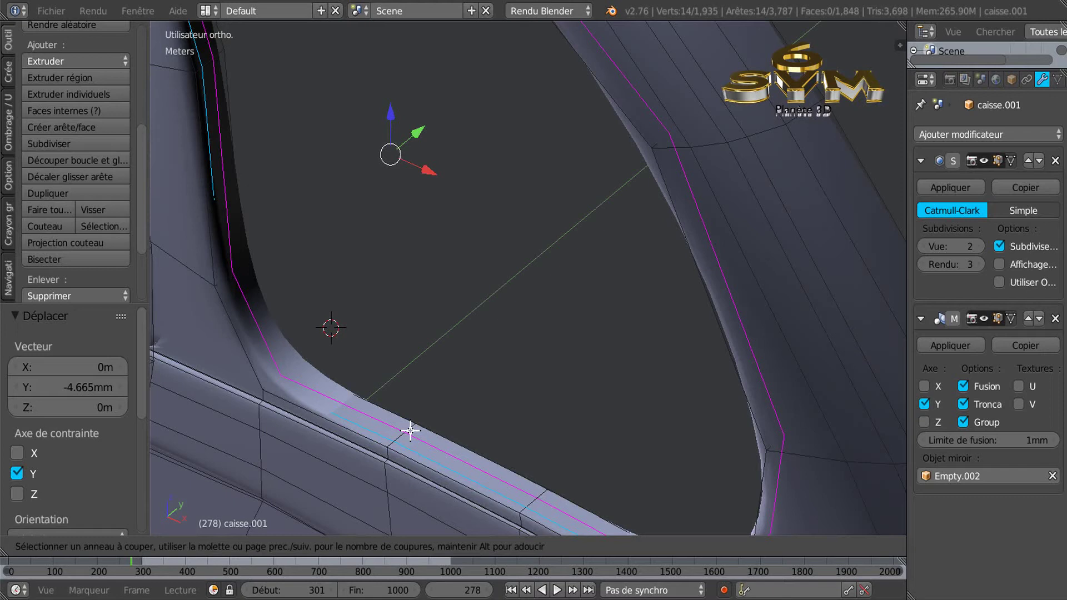
pyautogui.click(410, 431)
pyautogui.rightClick(410, 430)
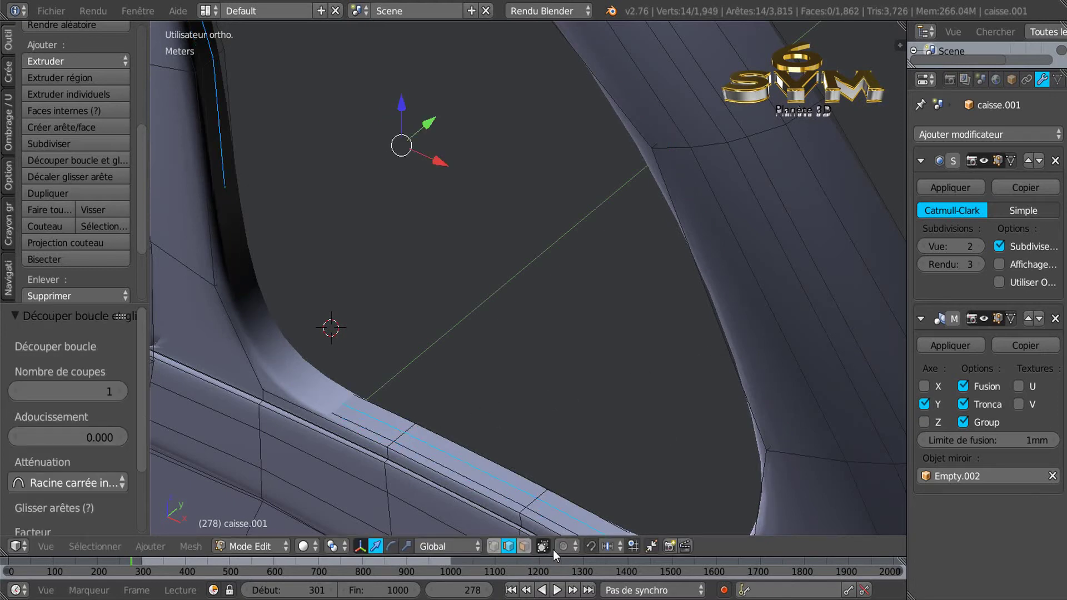
# Step: Using face selection, select the middle loop of faces running around the quarter window rim
pyautogui.click(521, 546)
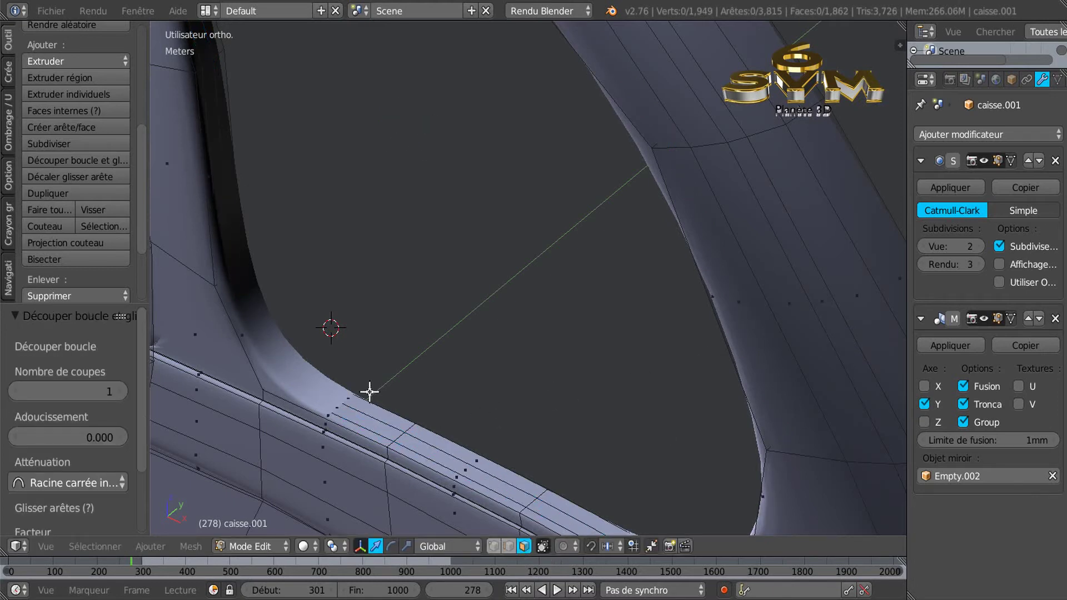
pyautogui.keyDown('shift'); pyautogui.moveTo(578, 469); pyautogui.dragTo(546, 270, button='middle'); pyautogui.keyUp('shift')
pyautogui.moveTo(549, 406); pyautogui.dragTo(560, 422, button='middle')
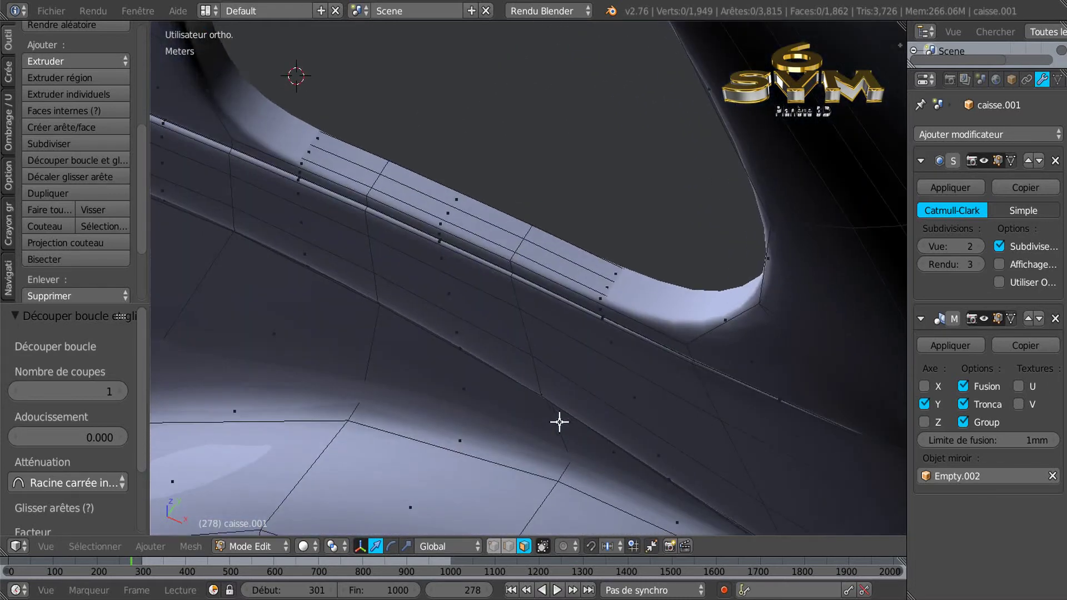
pyautogui.keyDown('alt'); pyautogui.rightClick(517, 240); pyautogui.keyUp('alt')
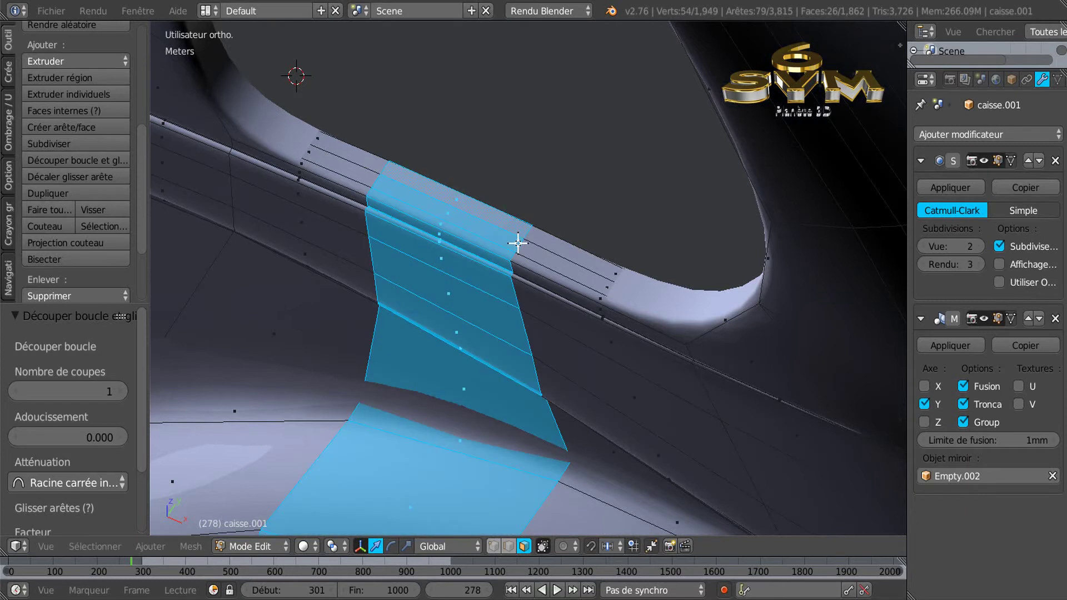
pyautogui.keyDown('alt'); pyautogui.rightClick(518, 243); pyautogui.keyUp('alt')
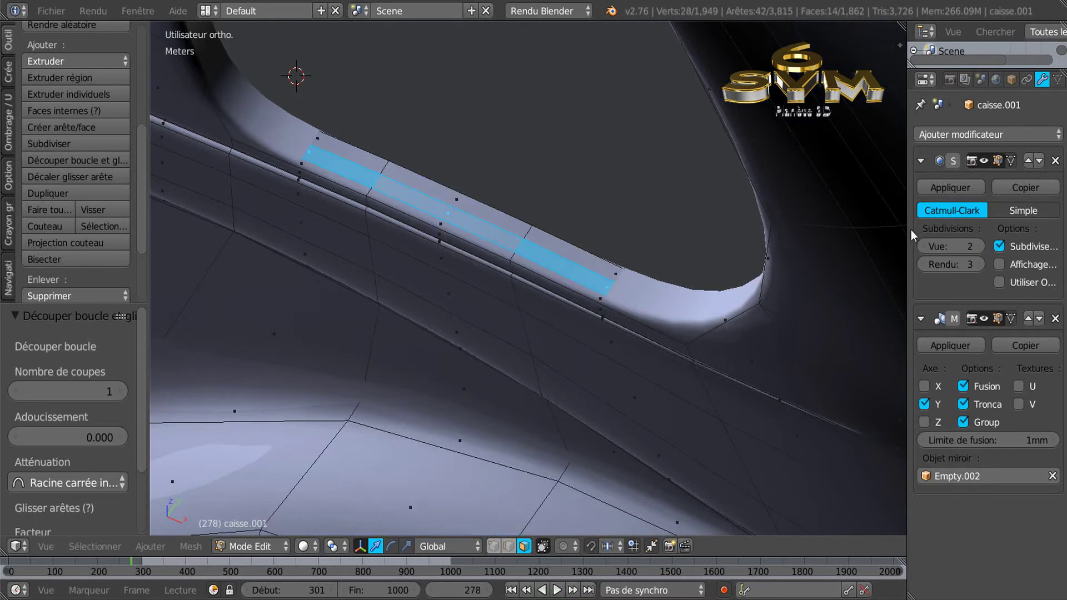
# Step: Examine the window rim with the subdivision view level at 0 and restore the level to 2
pyautogui.click(927, 249)
pyautogui.click(926, 248)
pyautogui.scroll(-4, 661, 303)
pyautogui.moveTo(666, 285); pyautogui.dragTo(620, 314, button='middle')
pyautogui.scroll(2, 592, 317)
pyautogui.scroll(-1, 590, 312)
pyautogui.scroll(1, 589, 310)
pyautogui.scroll(-2, 589, 309)
pyautogui.click(978, 246)
pyautogui.click(978, 247)
pyautogui.moveTo(778, 333); pyautogui.dragTo(621, 253, button='middle')
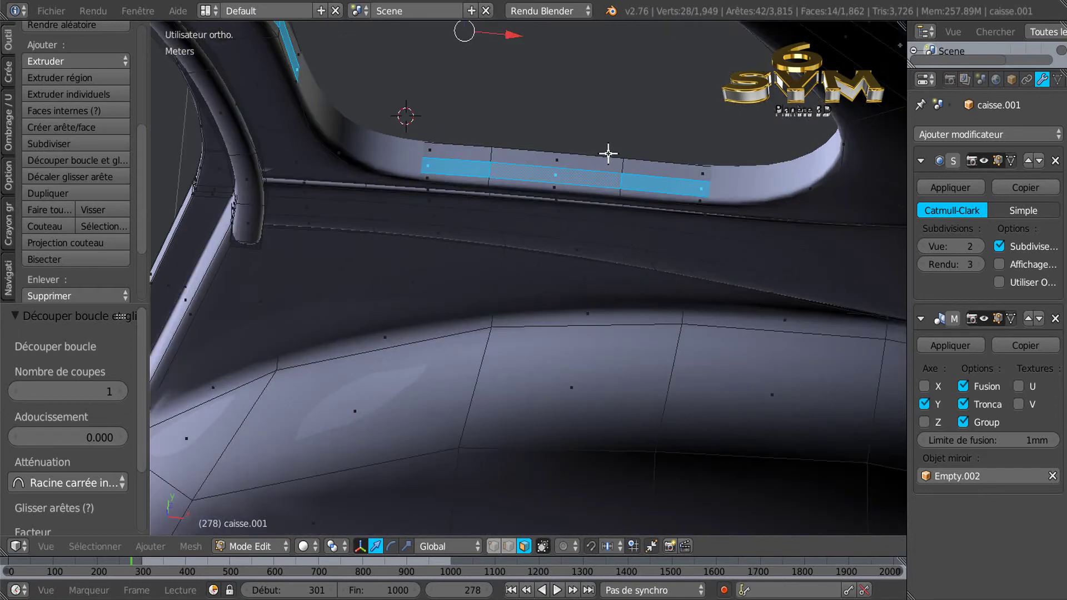
# Step: Using edge selection, select the rim's free edge loop and move it -4.423 mm along Y
pyautogui.click(509, 547)
pyautogui.keyDown('alt'); pyautogui.rightClick(590, 158); pyautogui.keyUp('alt')
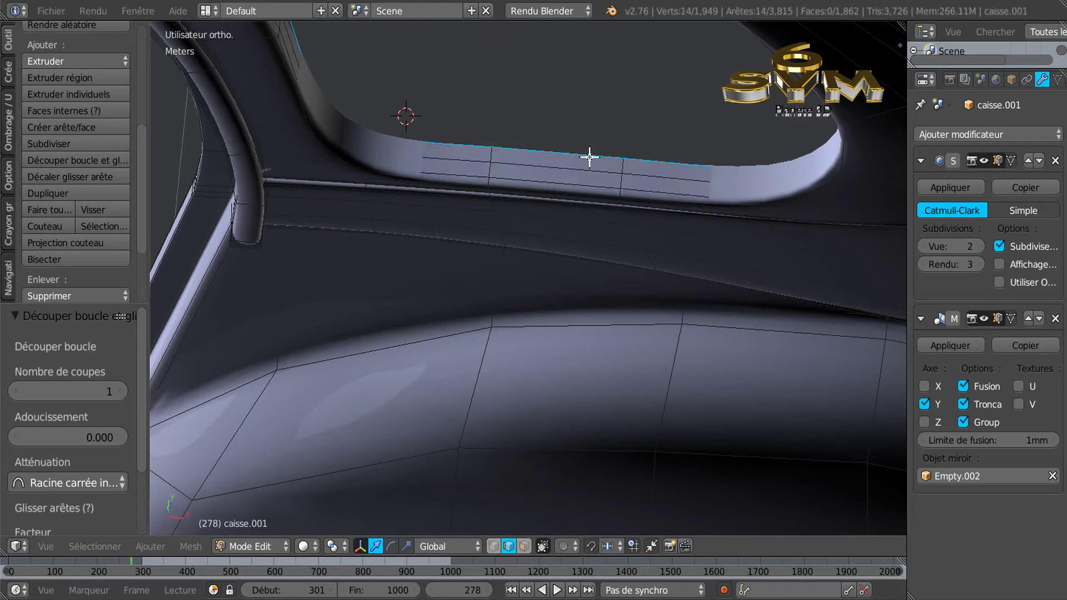
pyautogui.click(612, 141)
pyautogui.moveTo(620, 287); pyautogui.dragTo(595, 398, button='middle')
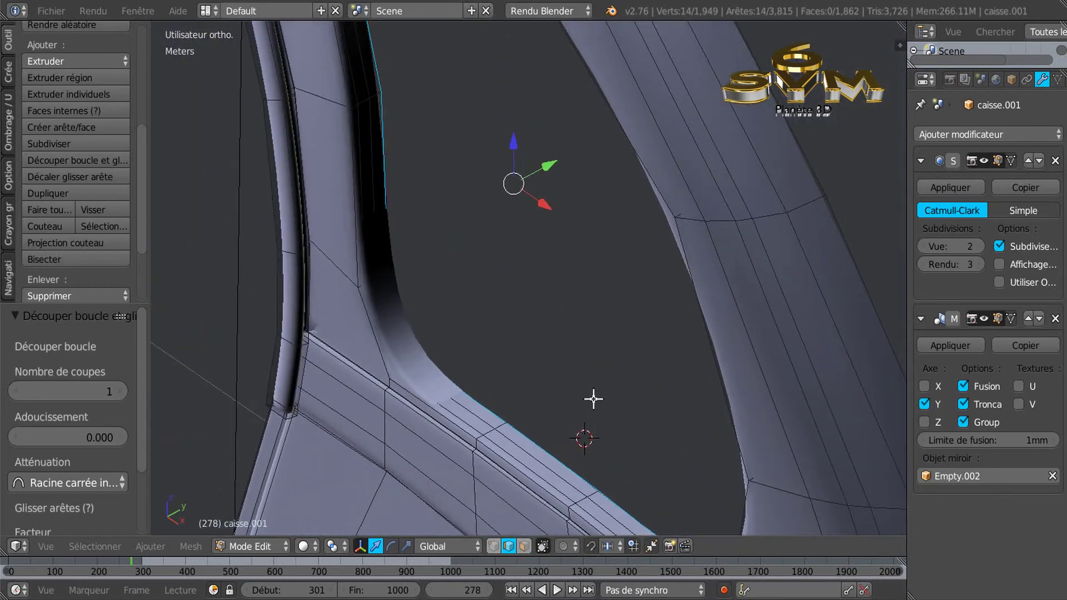
pyautogui.moveTo(544, 165); pyautogui.dragTo(544, 167)
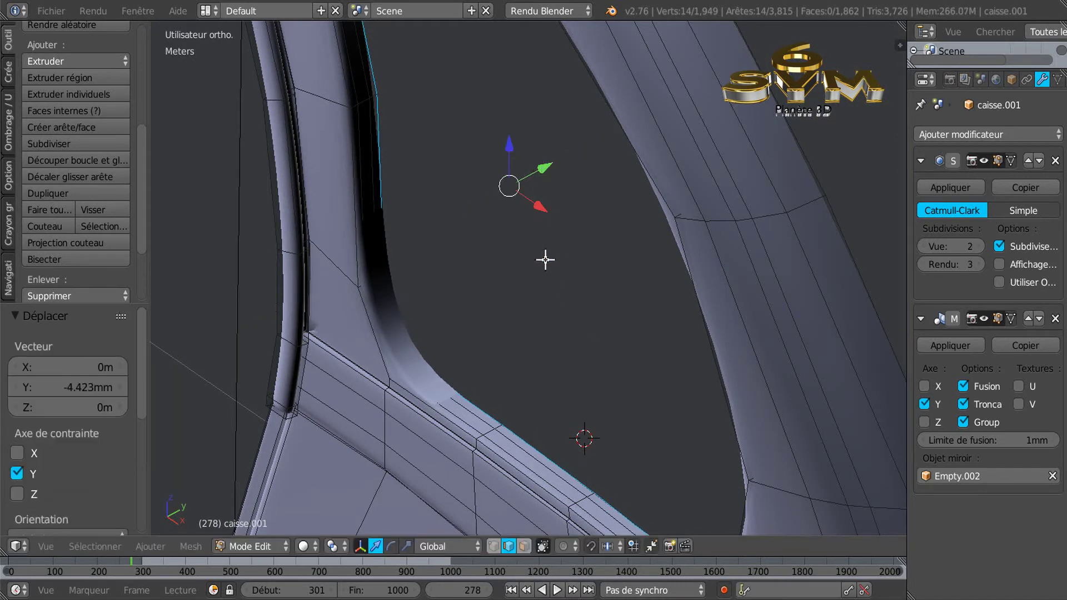
# Step: Select the rim loop nearest the free edge and move it -1.66 mm along Y
pyautogui.keyDown('shift'); pyautogui.moveTo(629, 437); pyautogui.dragTo(593, 218, button='middle'); pyautogui.keyUp('shift')
pyautogui.scroll(3, 572, 270)
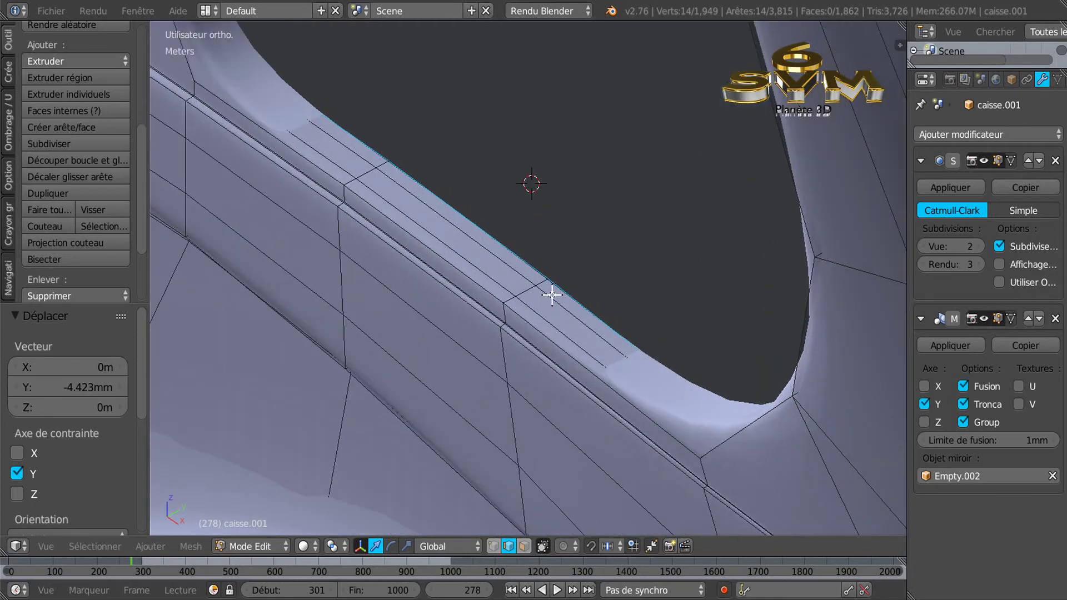
pyautogui.click(578, 247)
pyautogui.scroll(-3, 594, 221)
pyautogui.keyDown('shift'); pyautogui.moveTo(557, 55); pyautogui.dragTo(603, 241, button='middle'); pyautogui.keyUp('shift')
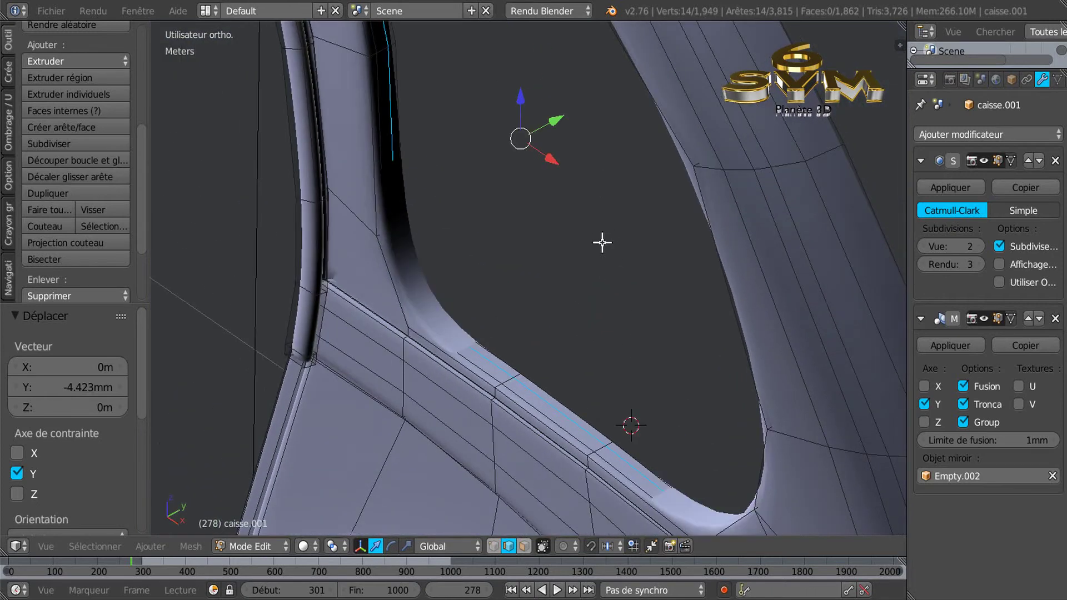
pyautogui.moveTo(557, 119); pyautogui.dragTo(559, 124)
# Step: Frame the lower window rim and, using face selection, select its middle loop of faces
pyautogui.moveTo(560, 384); pyautogui.dragTo(732, 433, button='middle')
pyautogui.press('KP_Decimal')
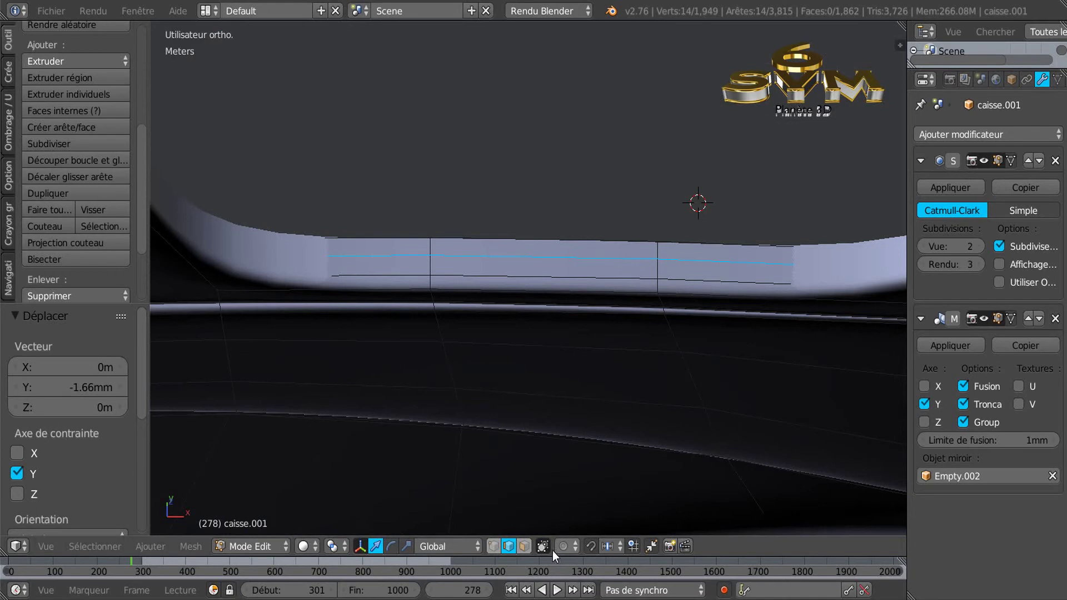
pyautogui.click(523, 546)
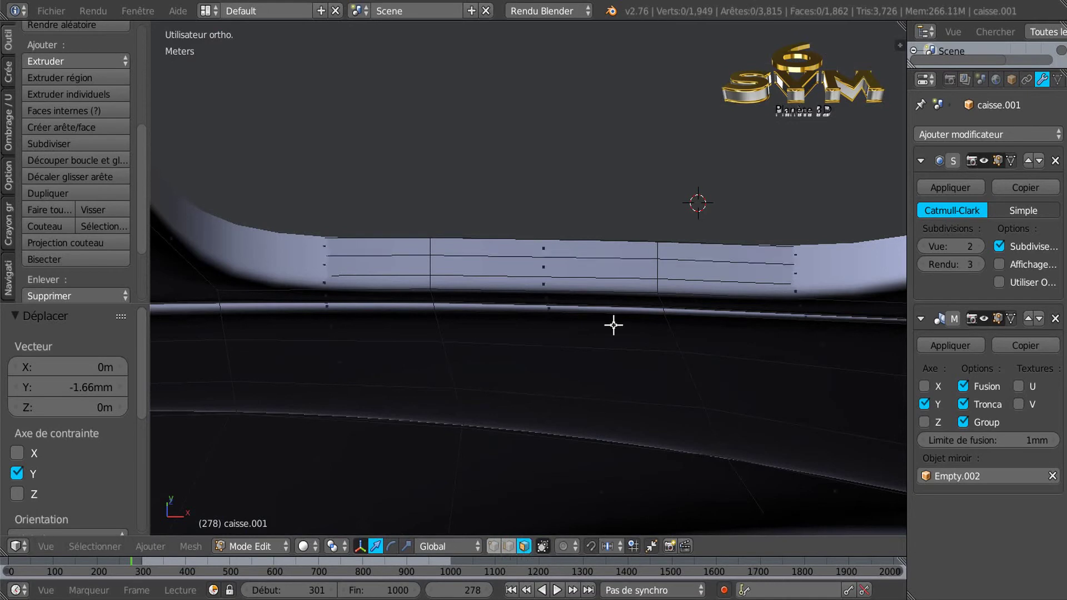
pyautogui.keyDown('alt'); pyautogui.click(654, 266); pyautogui.keyUp('alt')
# Step: Compare the window rim at subdivision view levels 0 and 2, and check the opening against the blueprint in front view
pyautogui.moveTo(654, 267); pyautogui.dragTo(900, 241, button='middle')
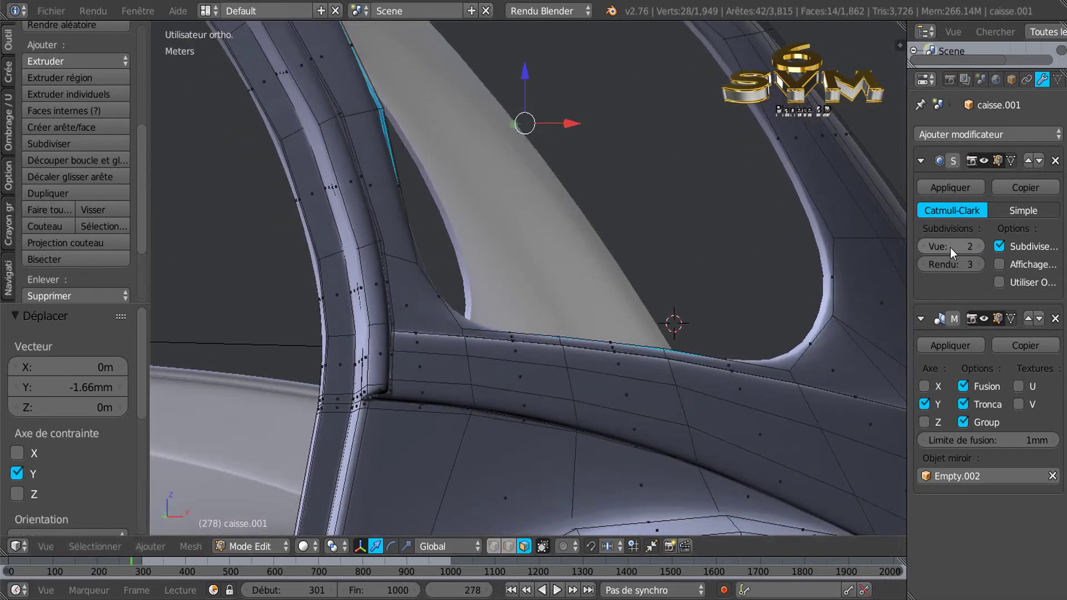
pyautogui.click(928, 244)
pyautogui.click(925, 244)
pyautogui.moveTo(822, 298); pyautogui.dragTo(745, 300, button='middle')
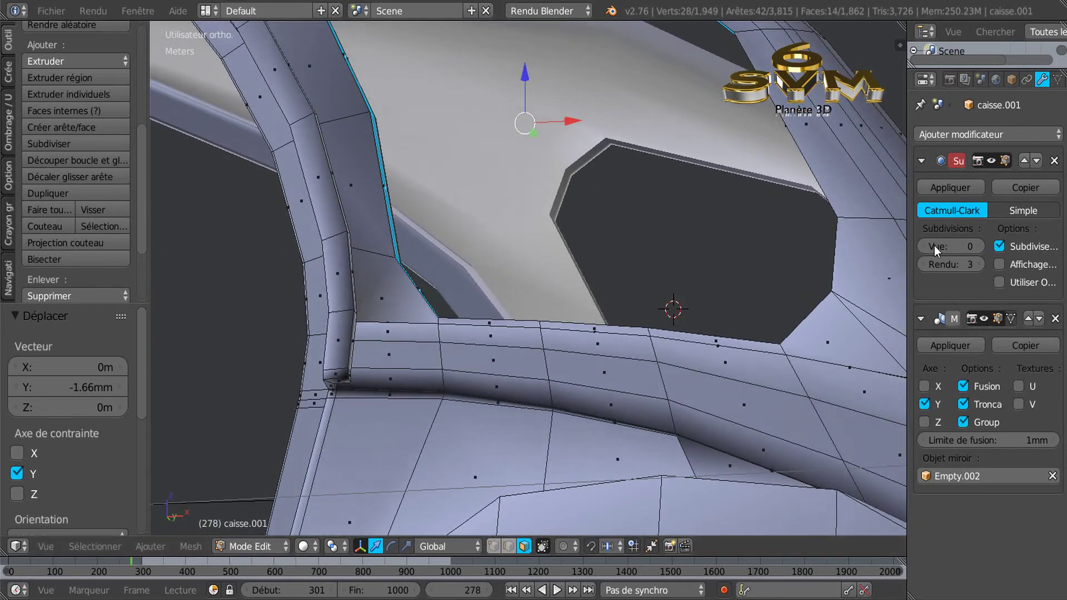
pyautogui.click(981, 249)
pyautogui.click(981, 250)
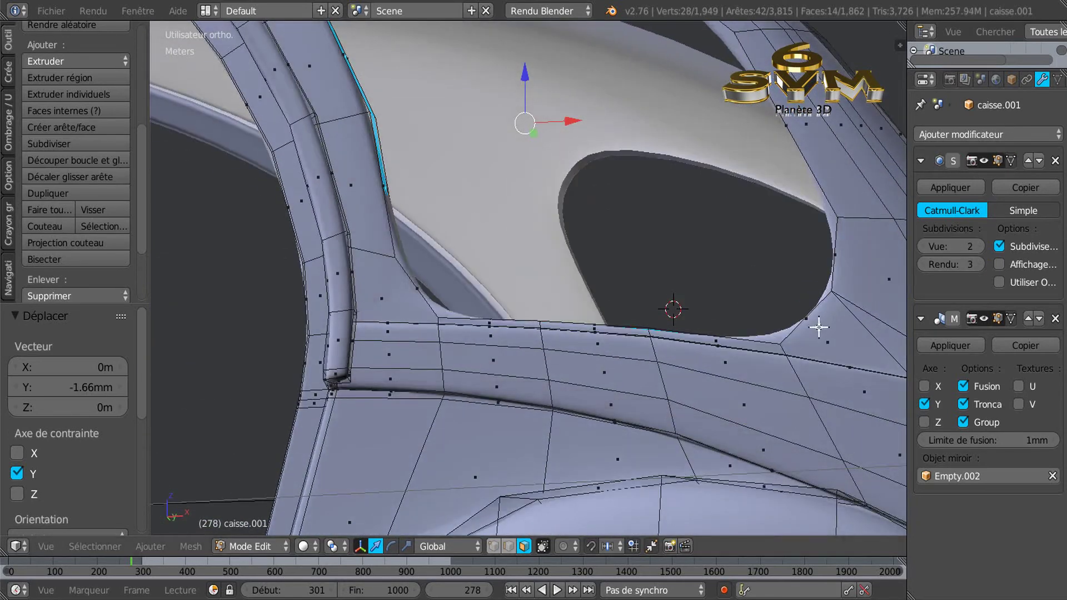
pyautogui.scroll(-1, 817, 328)
pyautogui.keyDown('shift'); pyautogui.moveTo(799, 315); pyautogui.dragTo(709, 338, button='middle'); pyautogui.keyUp('shift')
pyautogui.press('KP_1')
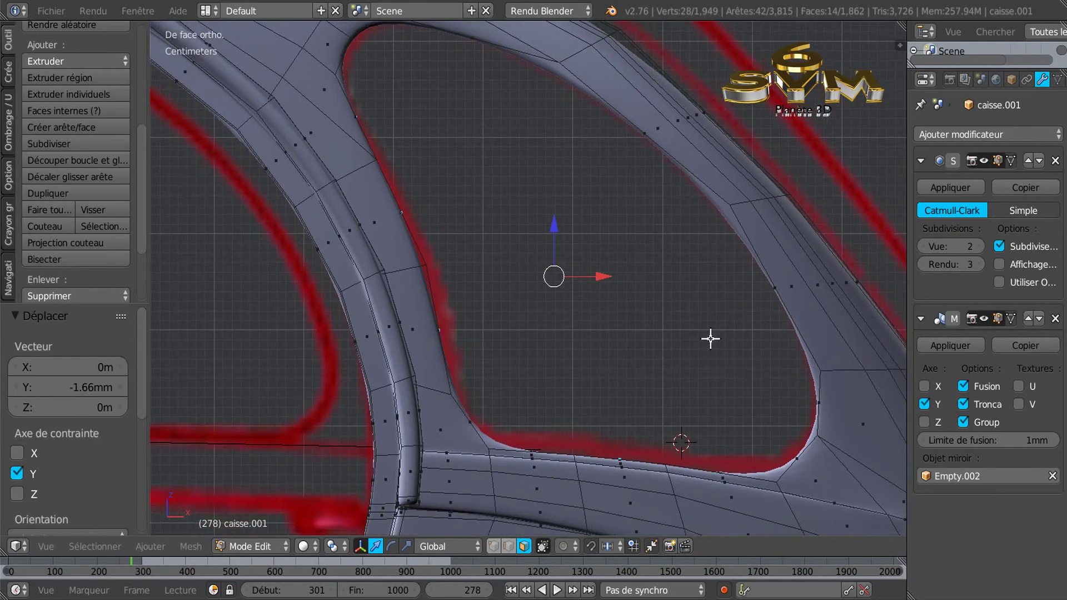
# Step: Extrude the selected face loop of the rear side window rim and scale it uniformly to 0.922 towards the opening's centre
pyautogui.press('e')
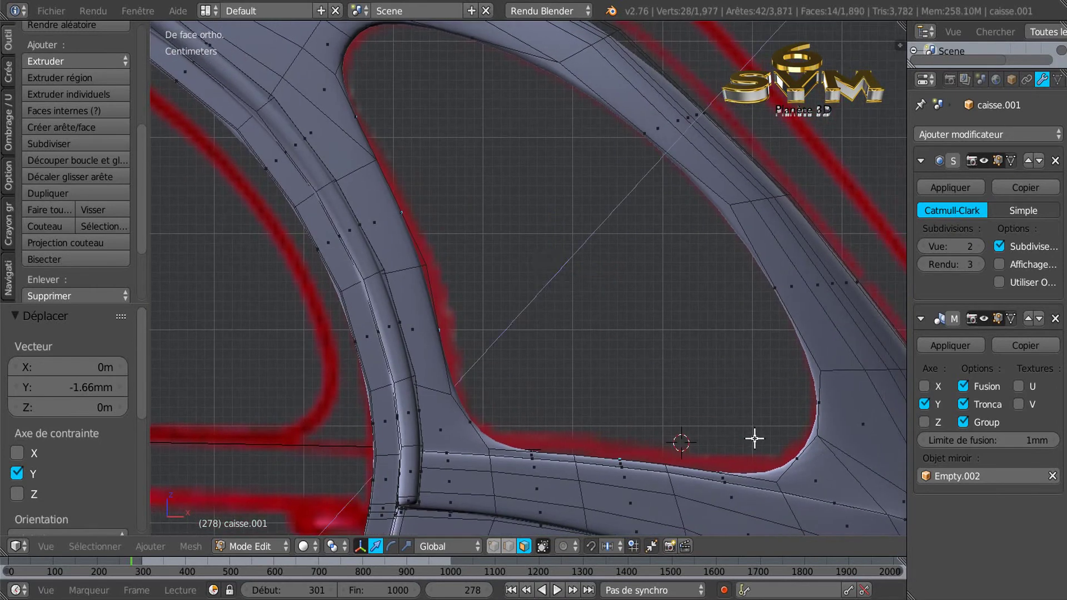
pyautogui.press('s')
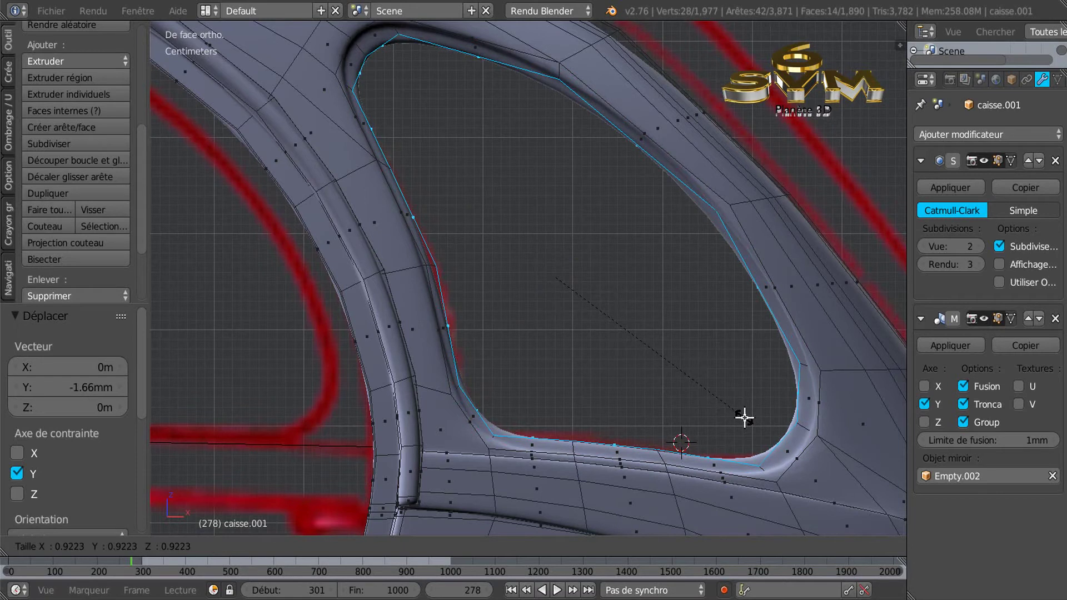
pyautogui.click(744, 418)
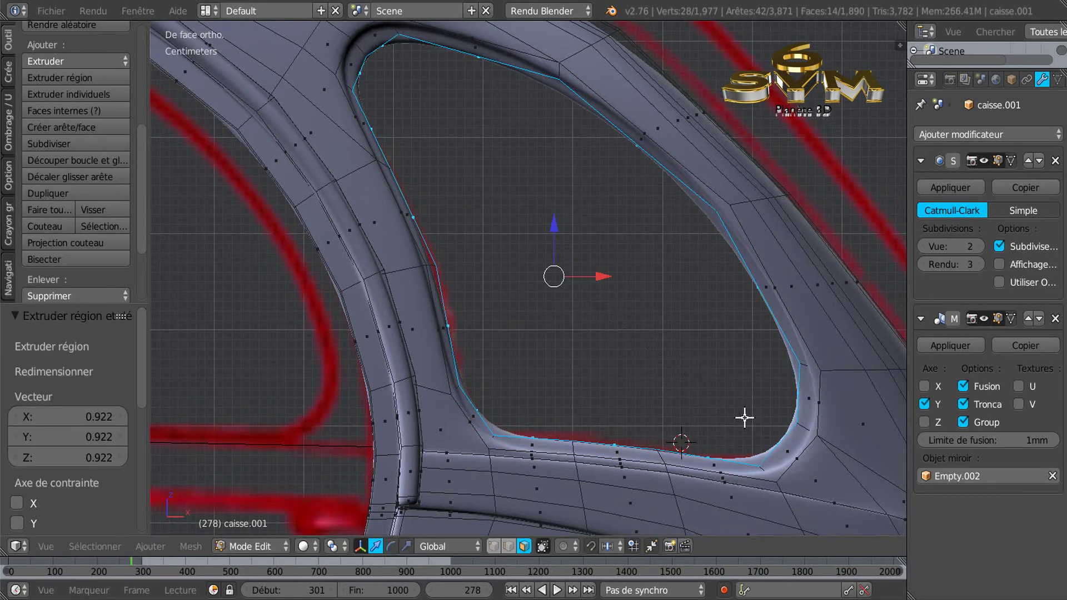
pyautogui.press('Tab')
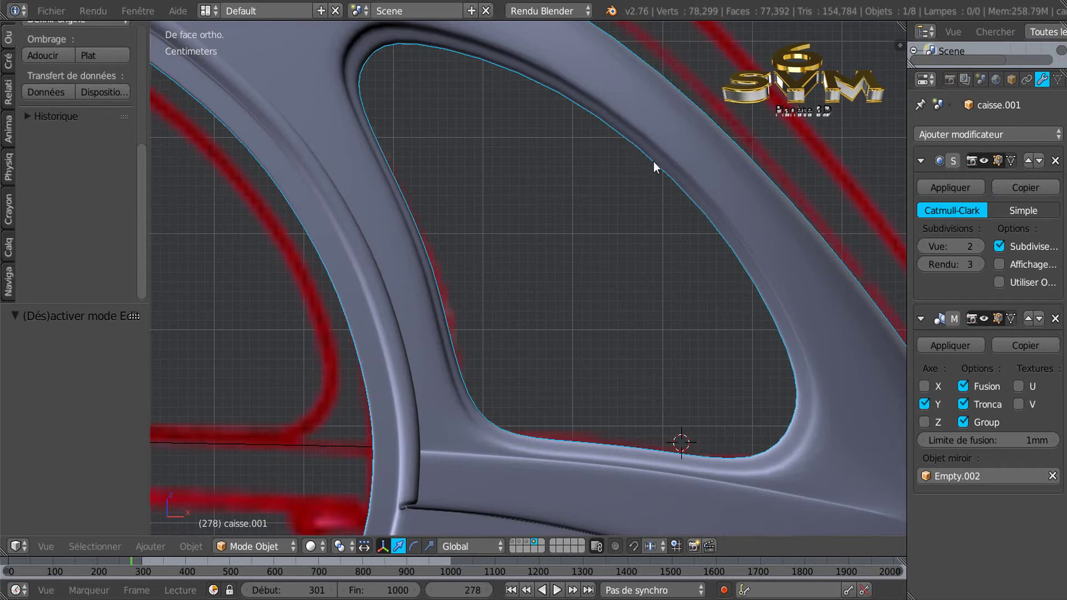
pyautogui.press('Tab')
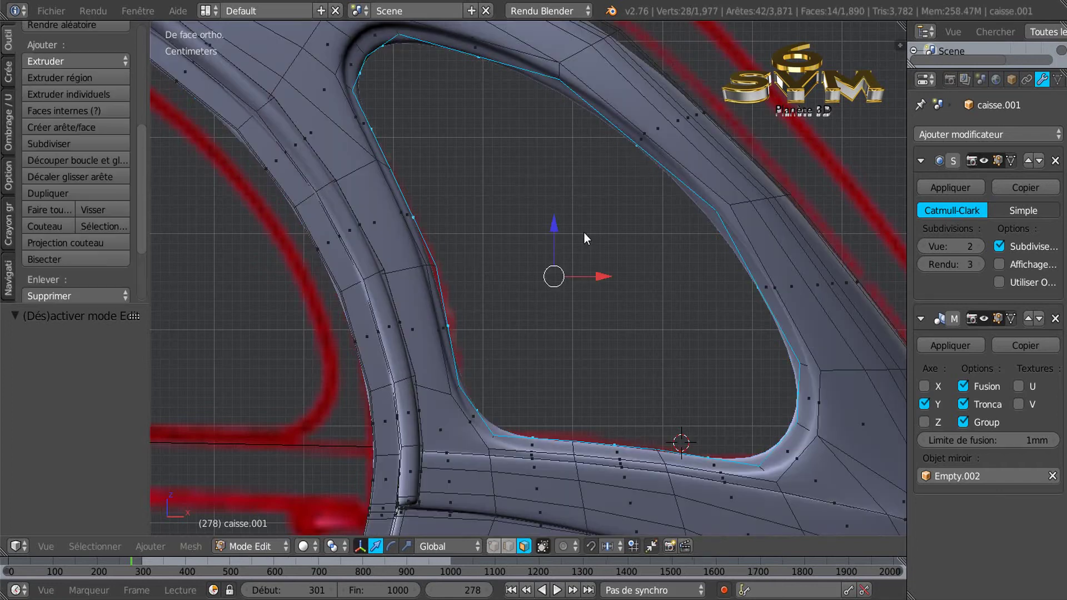
# Step: Move the extruded rim loop 4.622 mm along X, then shift it slightly back, checking the smoothed opening against the blueprint
pyautogui.click(601, 277)
pyautogui.moveTo(605, 276); pyautogui.dragTo(643, 279)
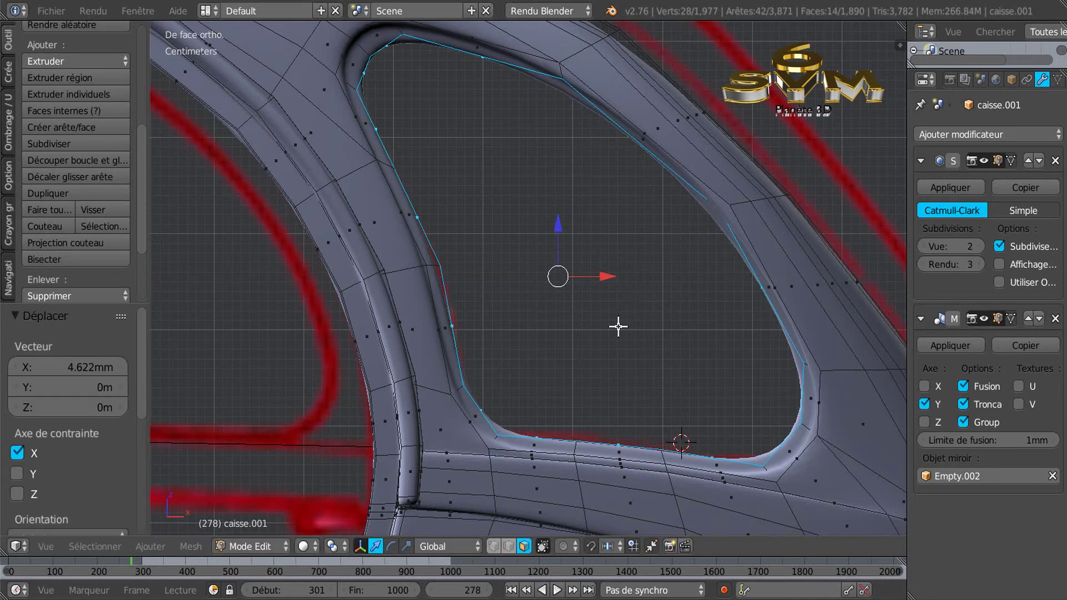
pyautogui.press('Tab')
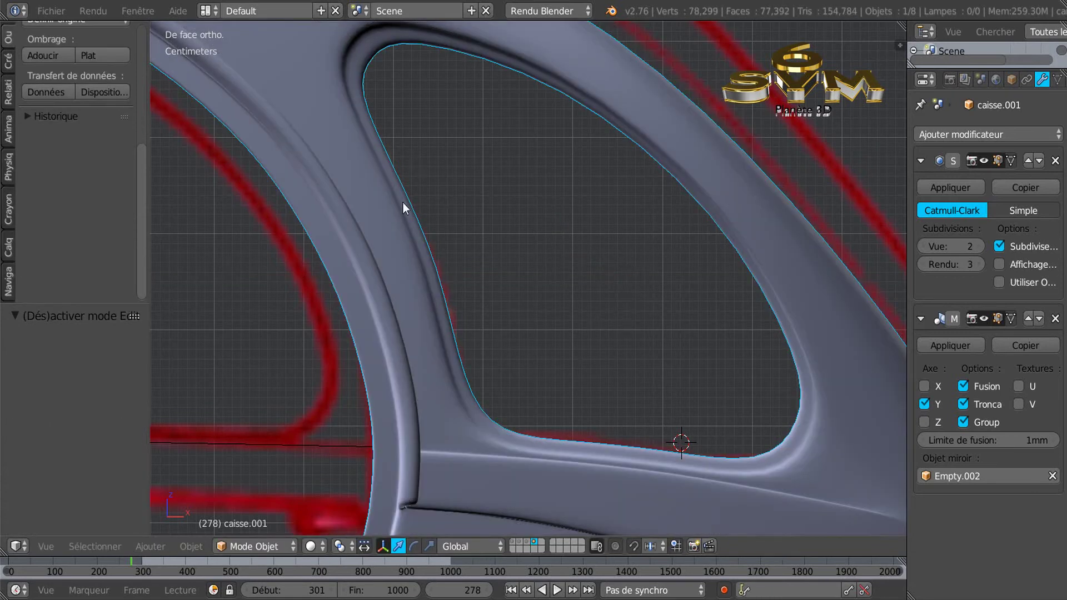
pyautogui.press('Tab')
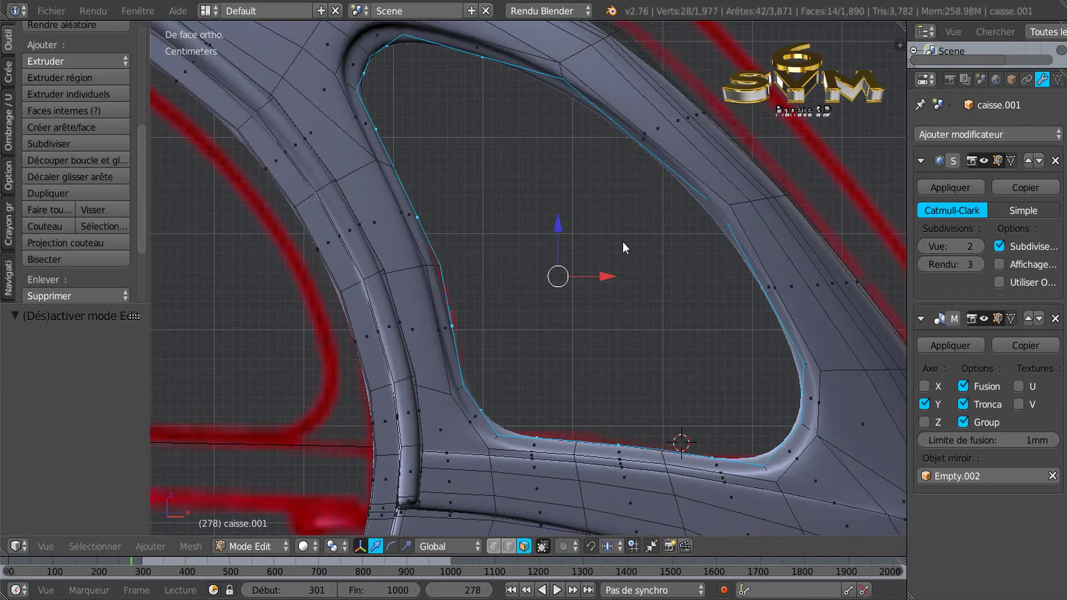
pyautogui.moveTo(608, 277); pyautogui.dragTo(596, 277)
pyautogui.press('Tab')
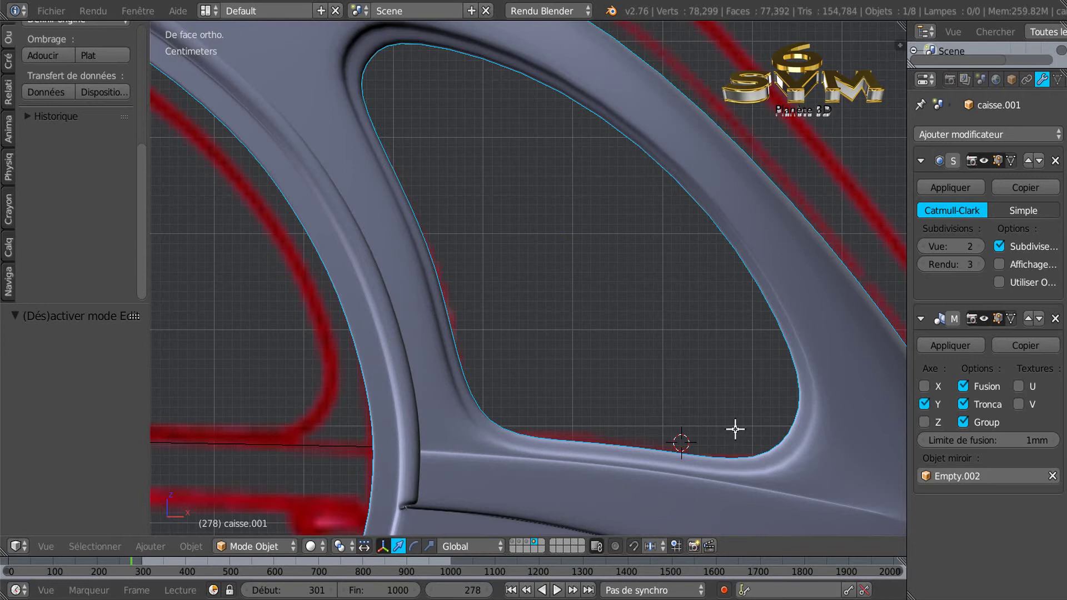
pyautogui.press('Tab')
# Step: At subdivision view level 0, select the two inner rim faces at the window's lower rear corner; back at level 2, move them 4.038 mm along X
pyautogui.moveTo(743, 431); pyautogui.dragTo(802, 465, button='middle')
pyautogui.scroll(5, 788, 457)
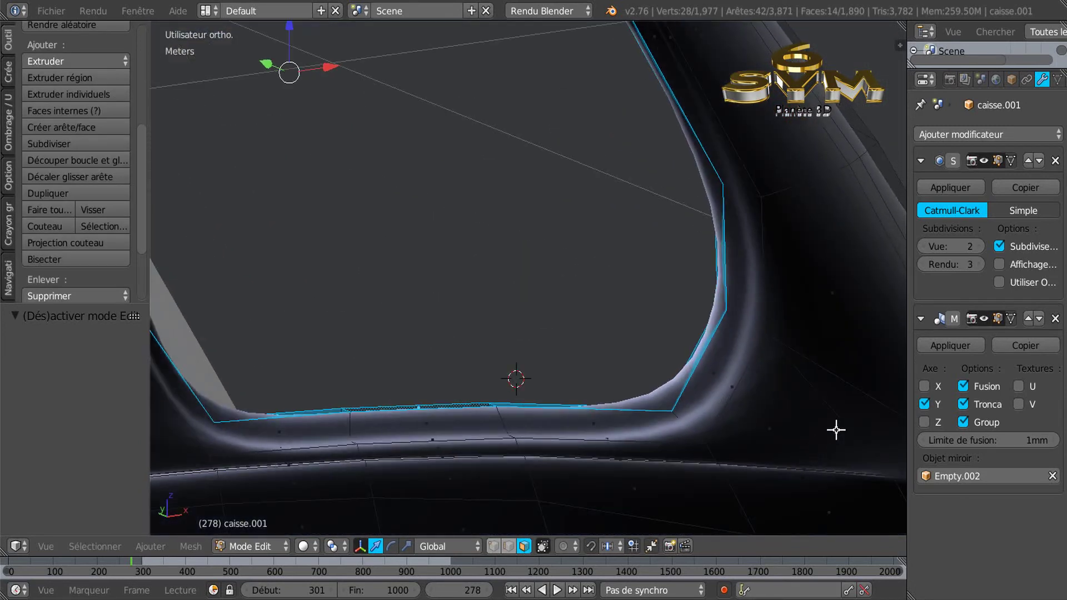
pyautogui.click(920, 246)
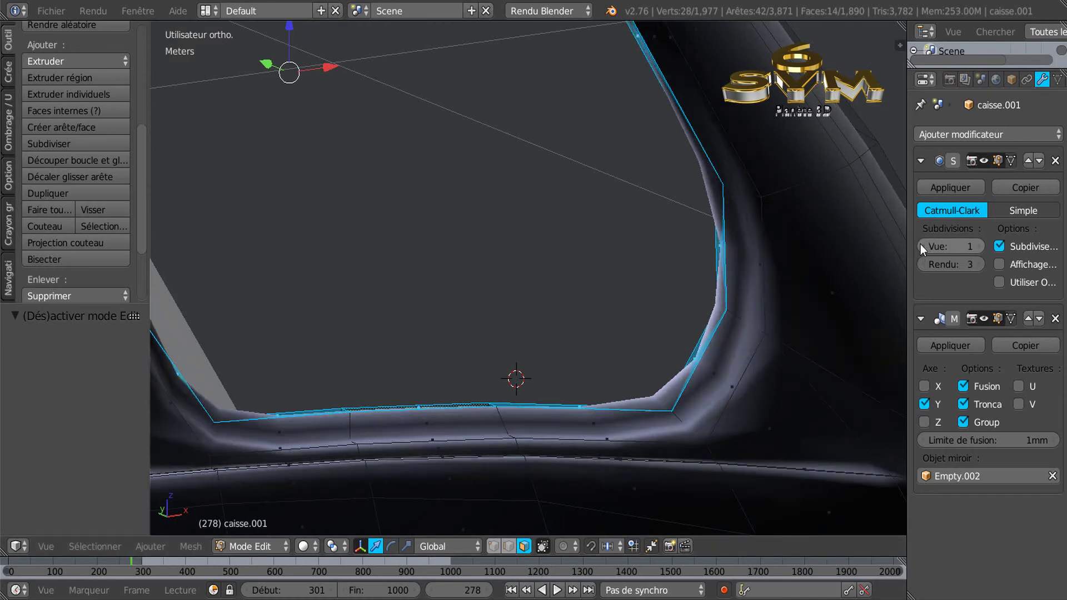
pyautogui.click(920, 246)
pyautogui.rightClick(697, 357)
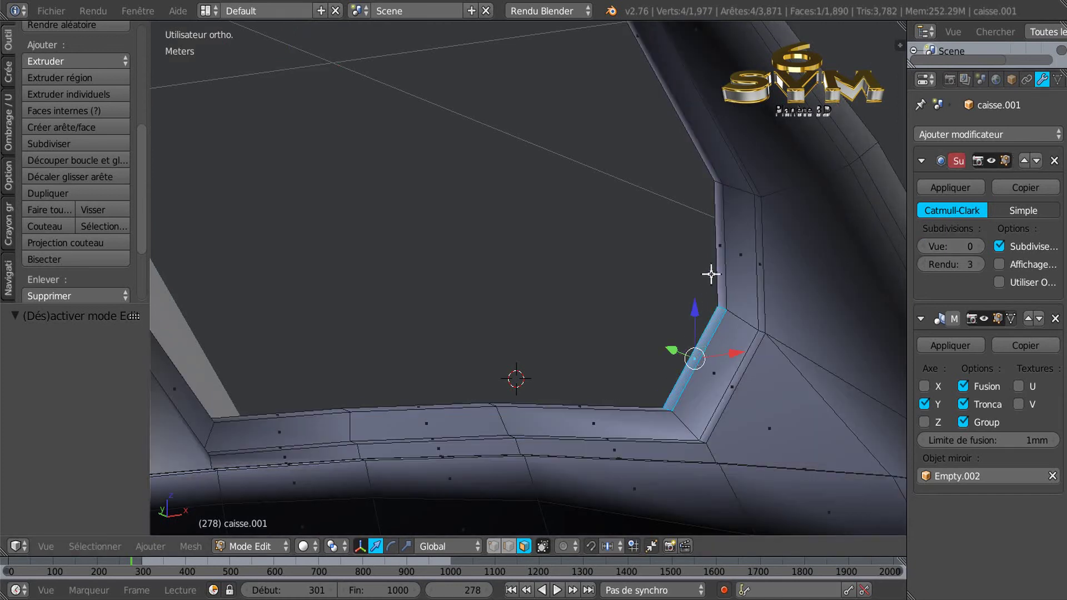
pyautogui.keyDown('shift'); pyautogui.rightClick(718, 251); pyautogui.keyUp('shift')
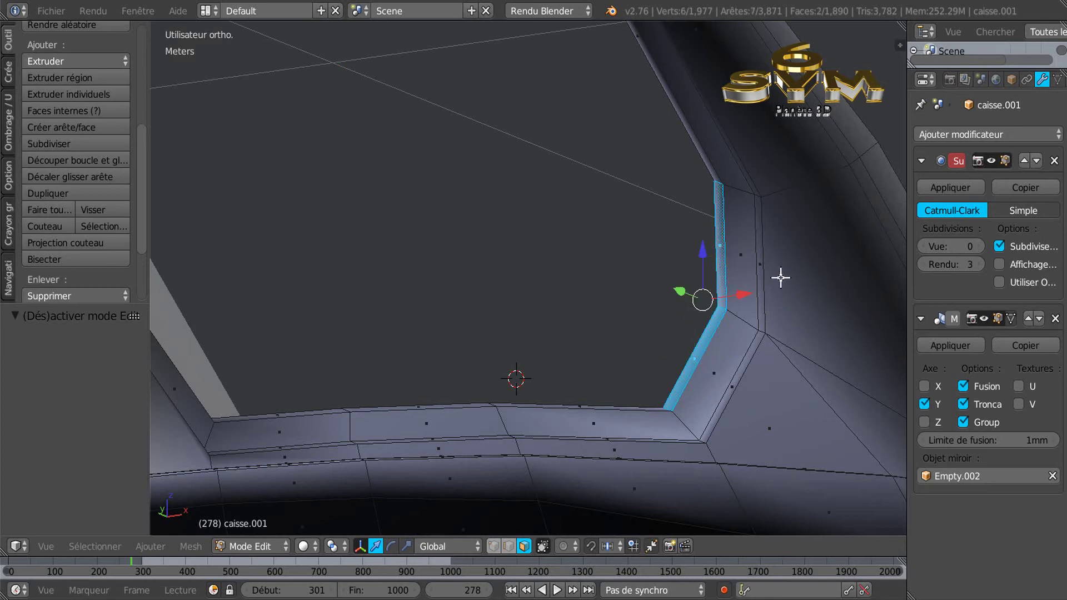
pyautogui.click(976, 246)
pyautogui.click(975, 245)
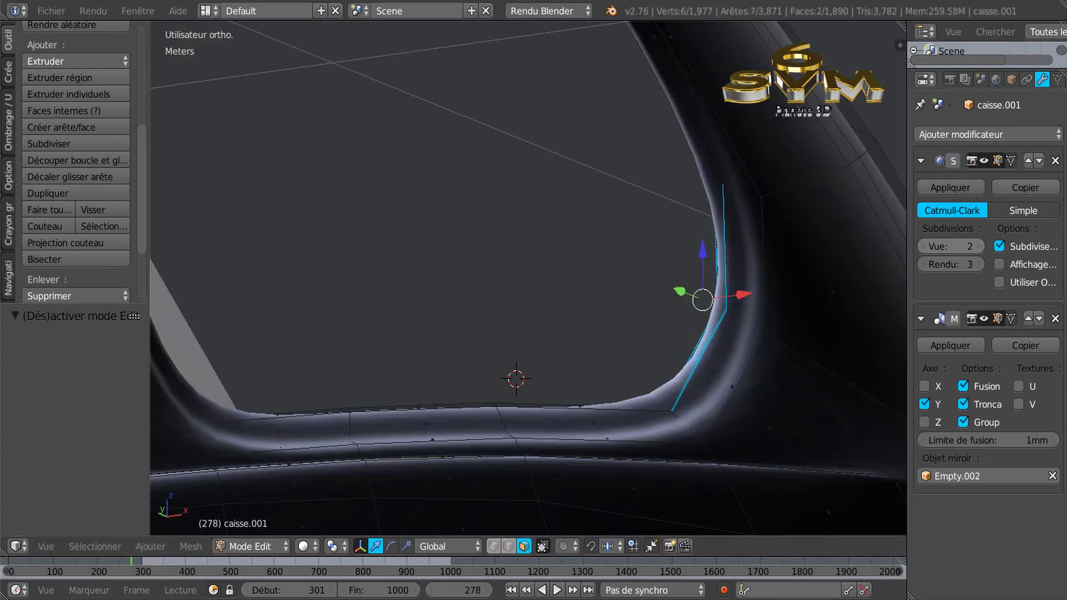
pyautogui.scroll(-2, 800, 369)
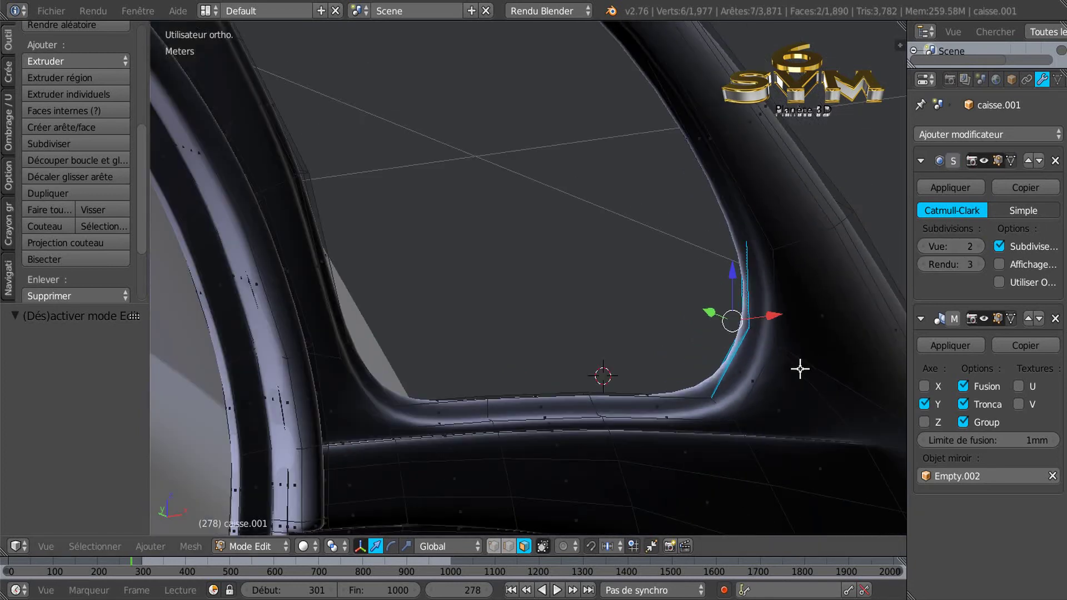
pyautogui.press('KP_1')
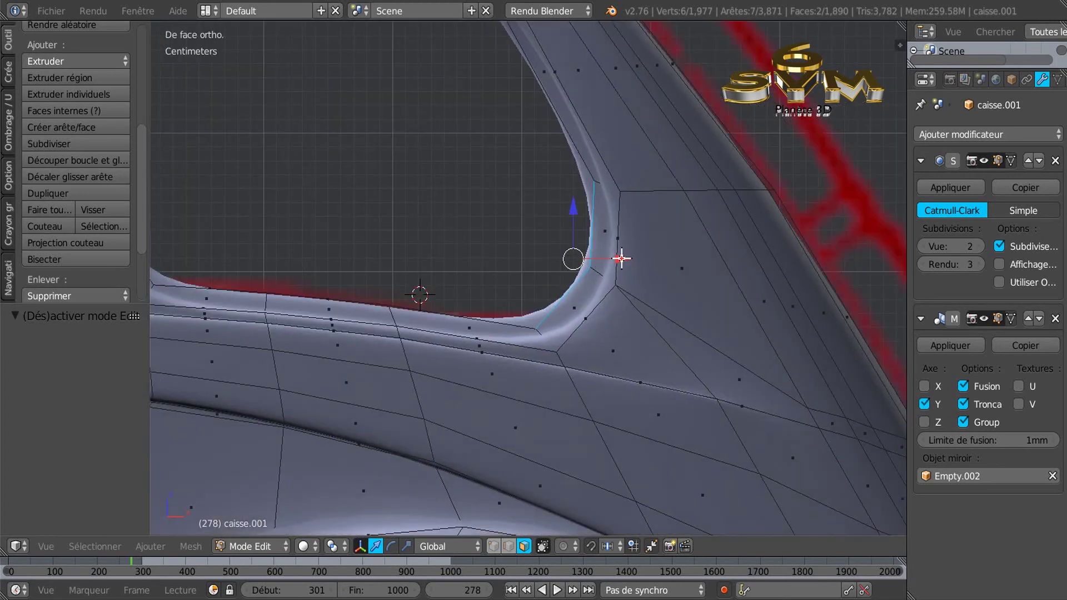
pyautogui.press('g')
pyautogui.press('x')
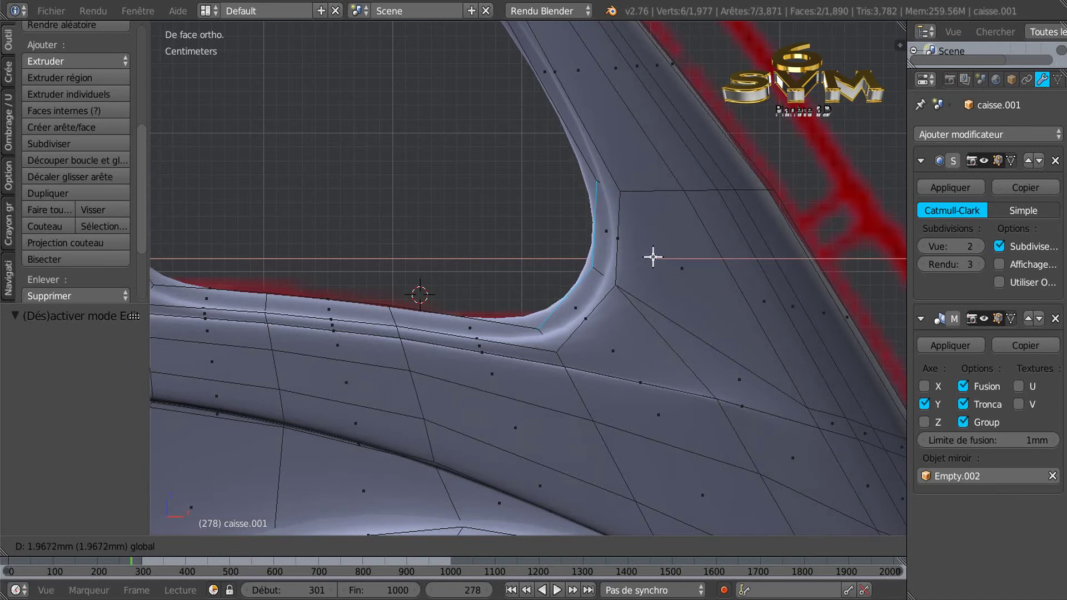
pyautogui.click(673, 256)
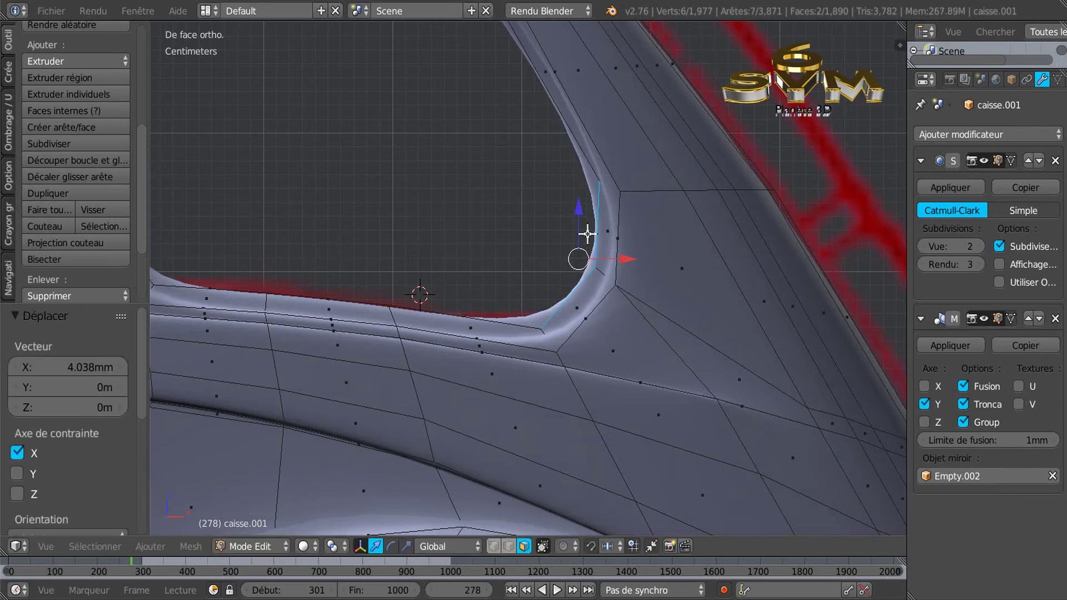
pyautogui.press('g')
pyautogui.press('x')
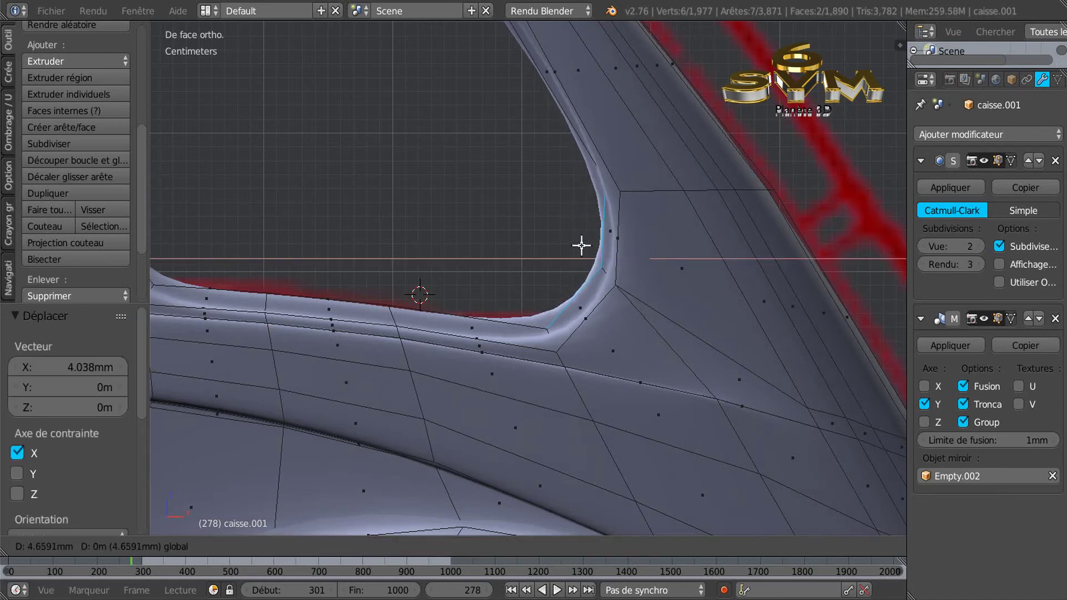
pyautogui.click(577, 239)
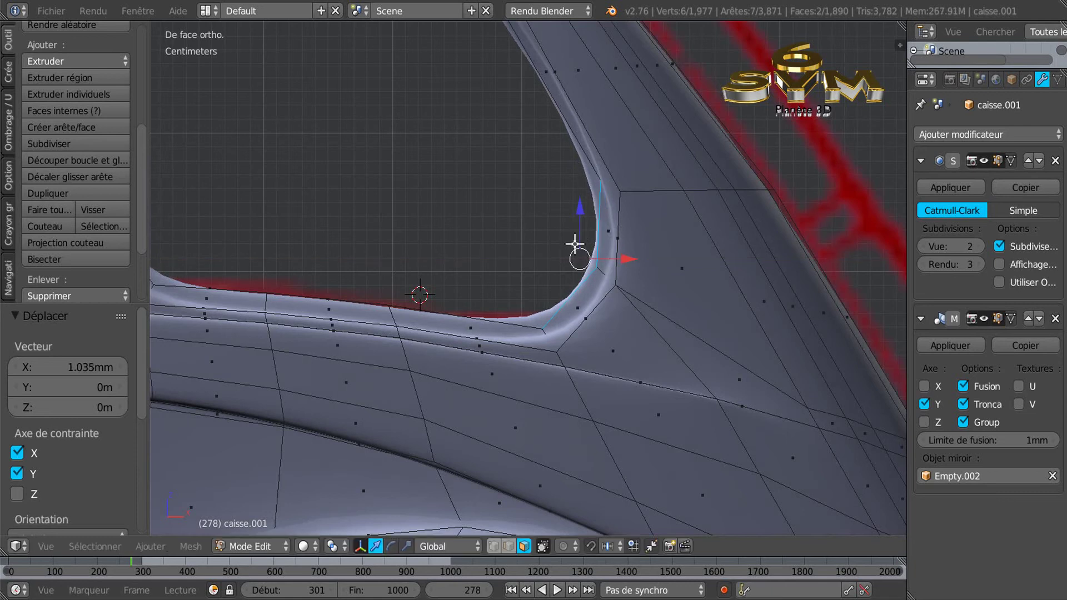
pyautogui.hotkey('ctrl', 'z')
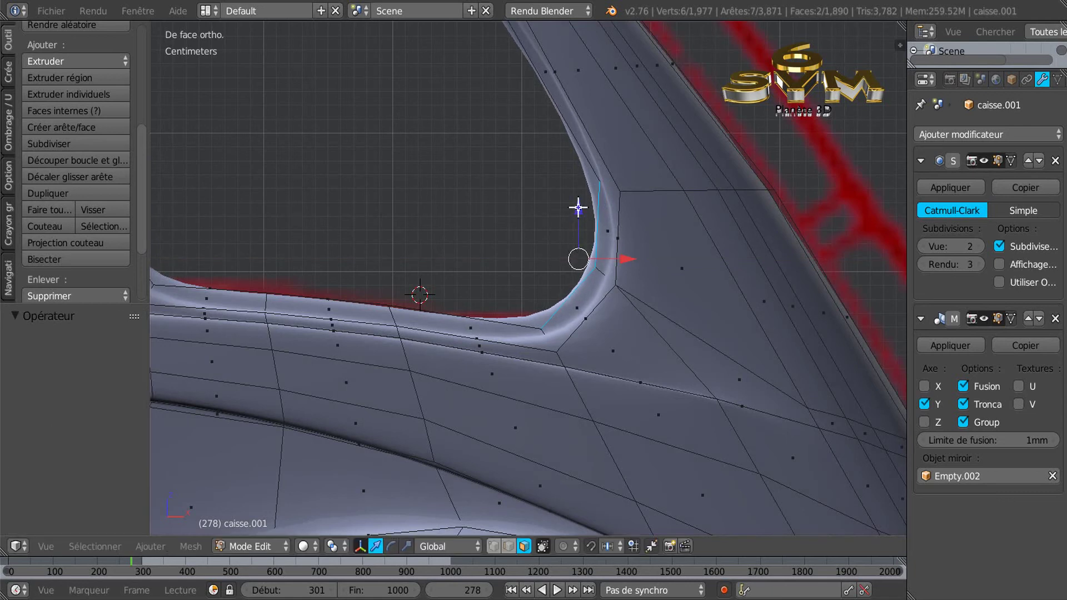
# Step: Move the two lower rear corner faces of the window rim -5.85 mm along Z
pyautogui.press('g')
pyautogui.press('z')
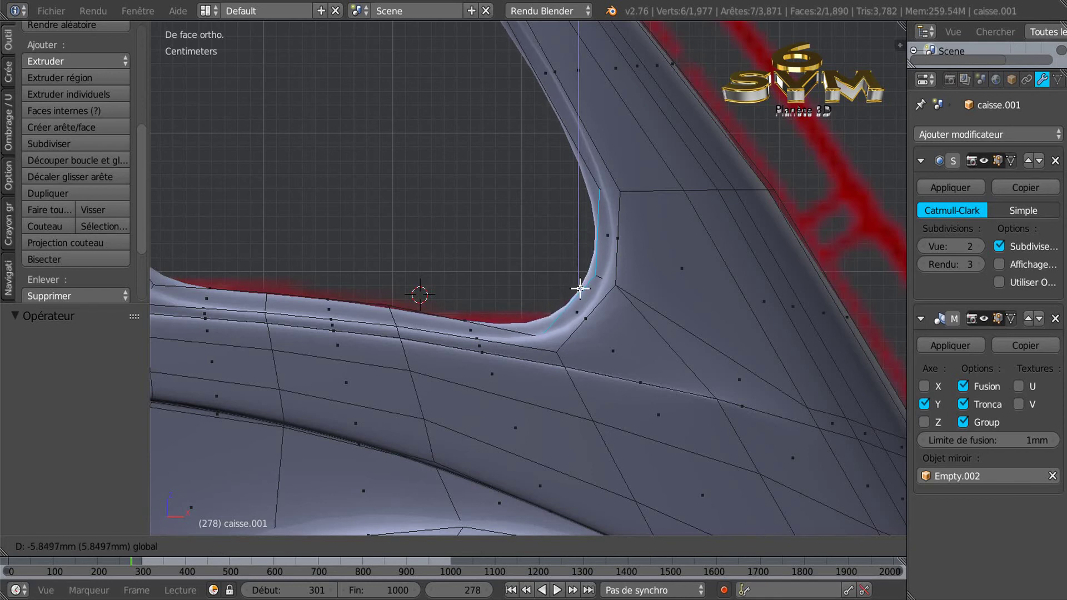
pyautogui.click(580, 288)
pyautogui.scroll(-4, 580, 288)
pyautogui.keyDown('shift'); pyautogui.moveTo(526, 226); pyautogui.dragTo(682, 319, button='middle'); pyautogui.keyUp('shift')
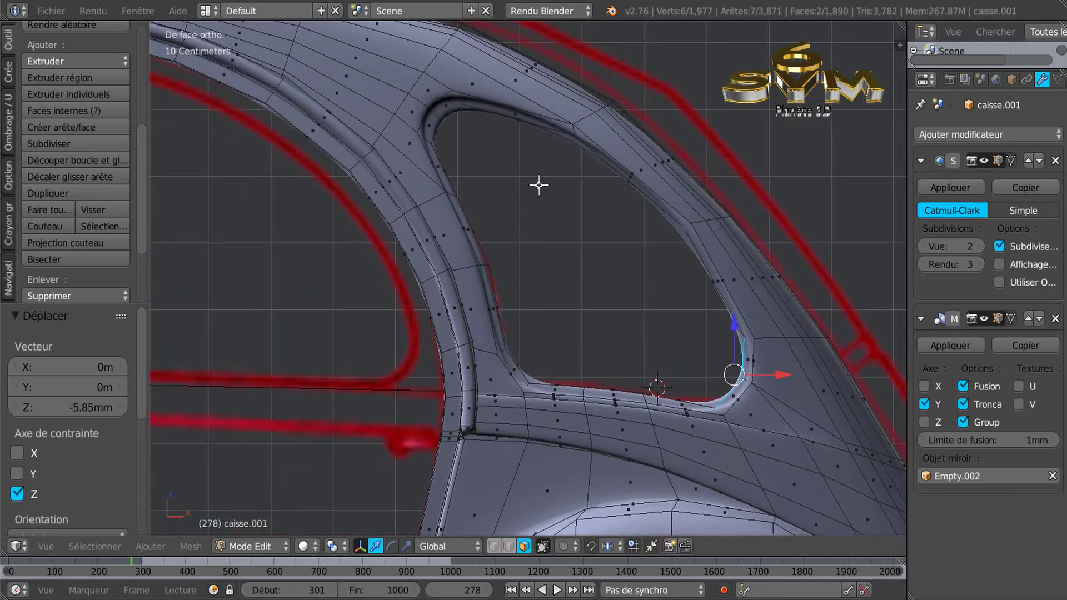
# Step: Select the two inner rim faces at the window's upper front corner and move them 6.709 mm along Z, -5.105 mm along X and slightly further up
pyautogui.scroll(-3, 659, 383)
pyautogui.moveTo(660, 384)
pyautogui.mouseDown(button='middle')
pyautogui.moveTo(736, 417)
pyautogui.moveTo(643, 377)
pyautogui.mouseUp(button='middle')
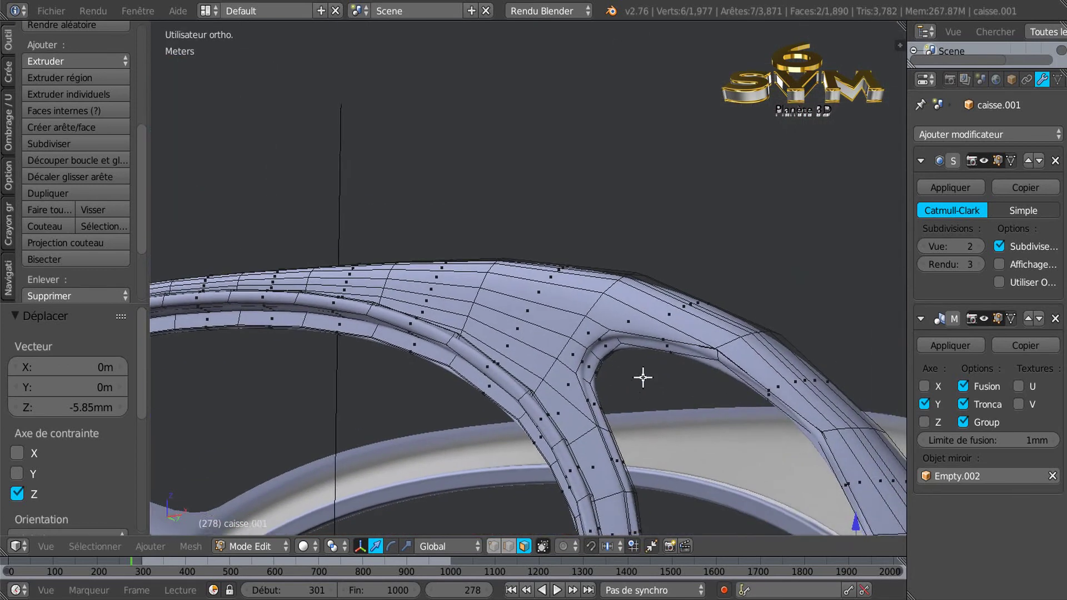
pyautogui.scroll(2, 642, 378)
pyautogui.scroll(2, 586, 348)
pyautogui.rightClick(585, 349)
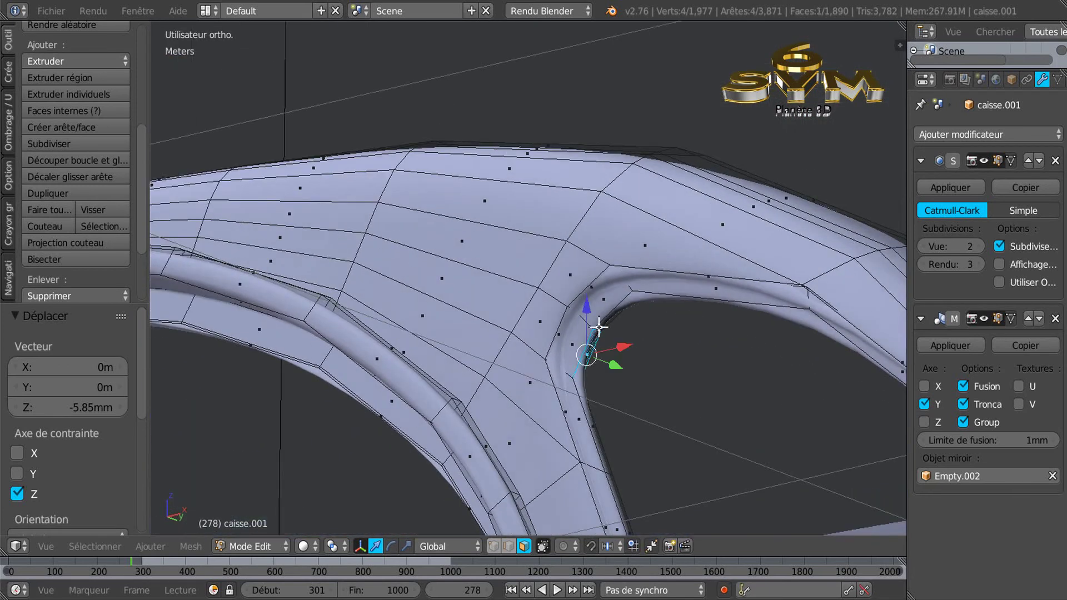
pyautogui.keyDown('shift'); pyautogui.rightClick(611, 312); pyautogui.keyUp('shift')
pyautogui.scroll(-3, 594, 367)
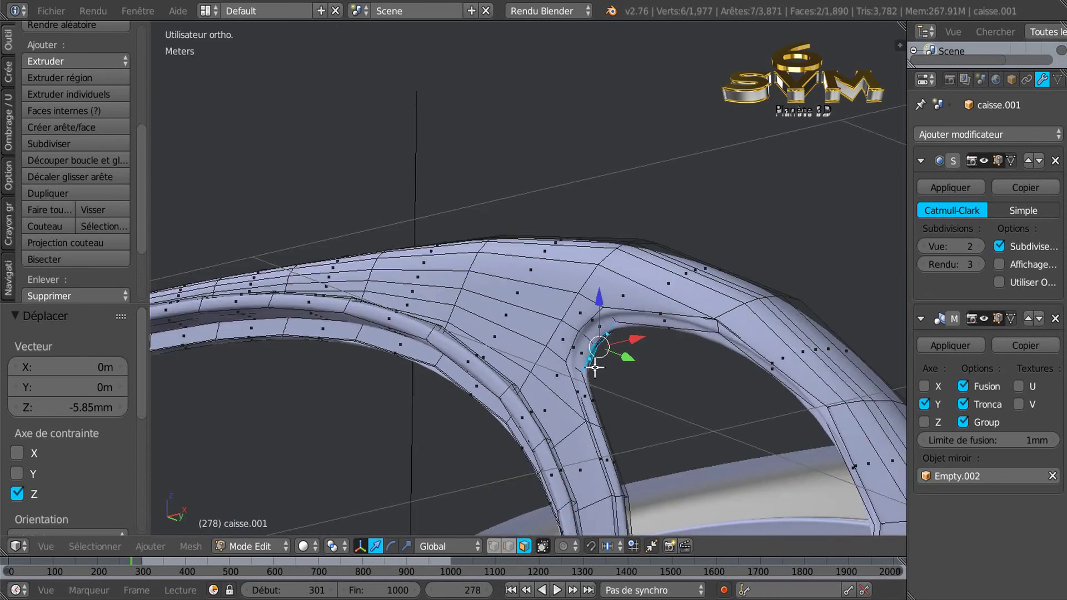
pyautogui.press('KP_1')
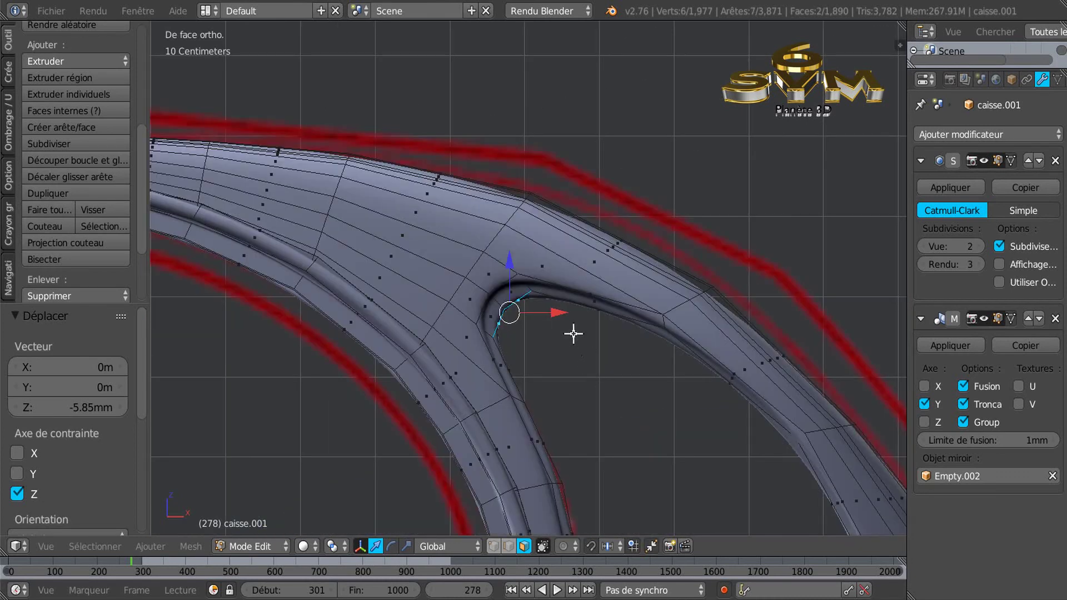
pyautogui.moveTo(556, 312); pyautogui.dragTo(506, 211)
pyautogui.scroll(5, 495, 471)
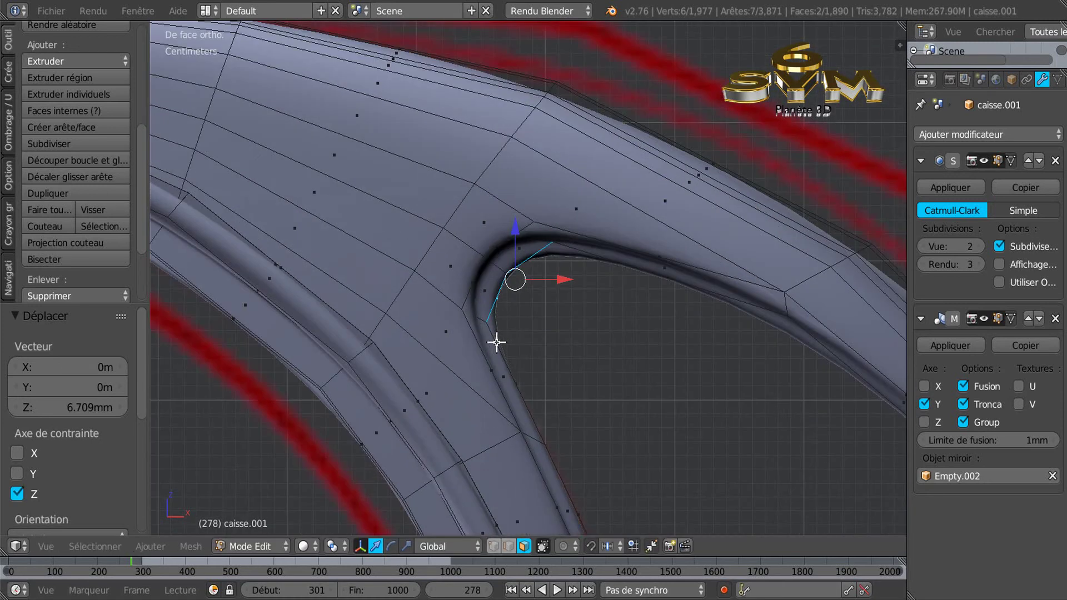
pyautogui.moveTo(567, 255); pyautogui.dragTo(474, 250)
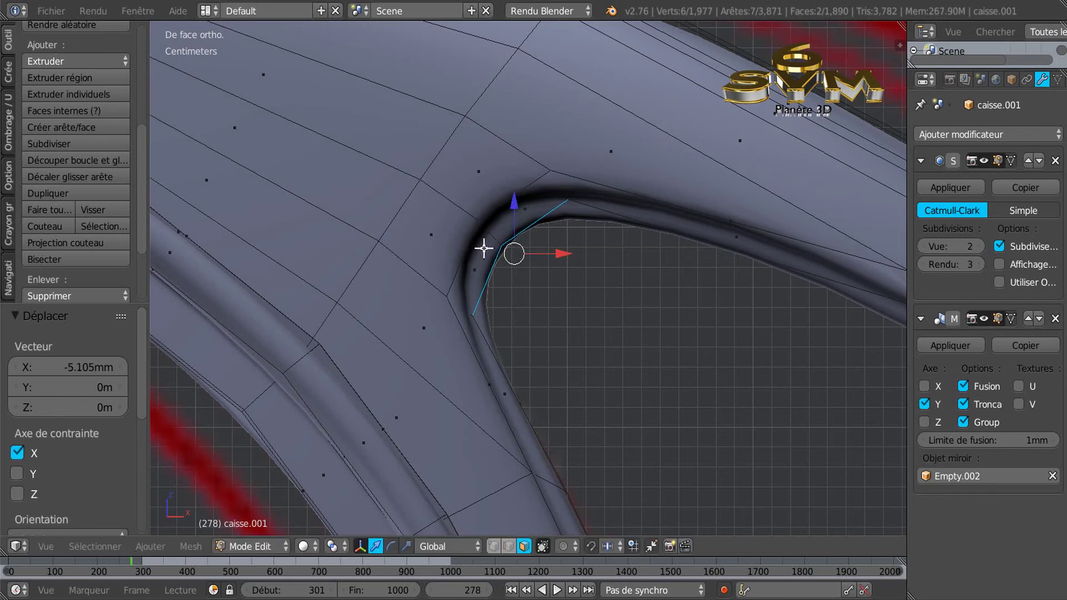
pyautogui.moveTo(512, 205); pyautogui.dragTo(516, 177)
# Step: Examine the smoothed car body in Object Mode from several angles, checking the rear side windows and their rims
pyautogui.scroll(-5, 528, 259)
pyautogui.scroll(-2, 528, 258)
pyautogui.moveTo(553, 295); pyautogui.dragTo(611, 419, button='middle')
pyautogui.press('Tab')
pyautogui.scroll(2, 575, 413)
pyautogui.moveTo(563, 447); pyautogui.dragTo(601, 442, button='middle')
pyautogui.moveTo(635, 407); pyautogui.dragTo(683, 382, button='middle')
pyautogui.scroll(-1, 737, 432)
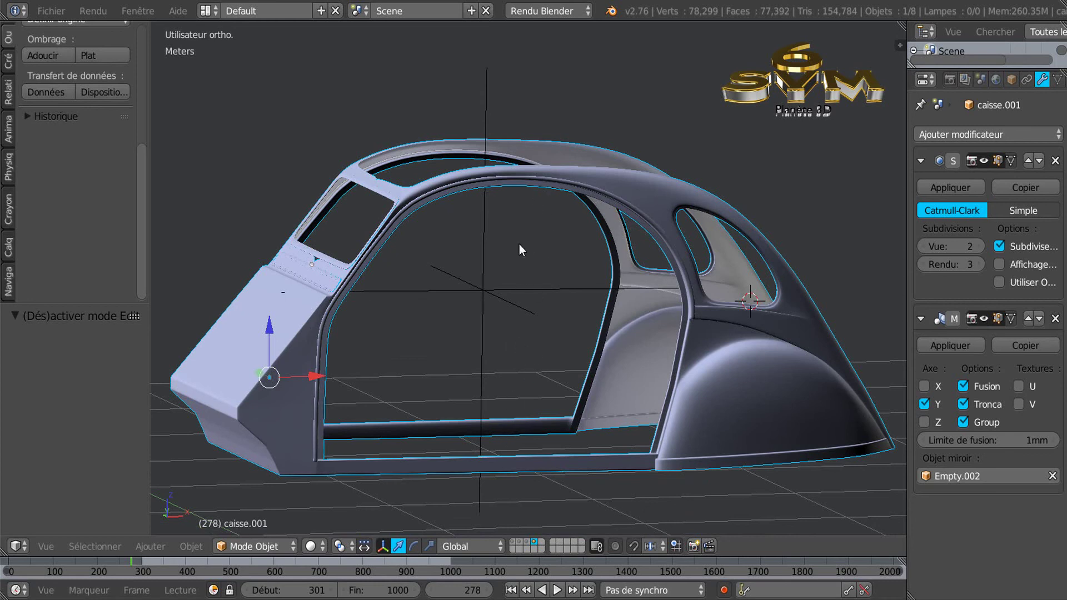
pyautogui.scroll(-1, 503, 396)
pyautogui.moveTo(502, 396); pyautogui.dragTo(505, 418, button='middle')
pyautogui.scroll(1, 606, 401)
pyautogui.scroll(3, 572, 399)
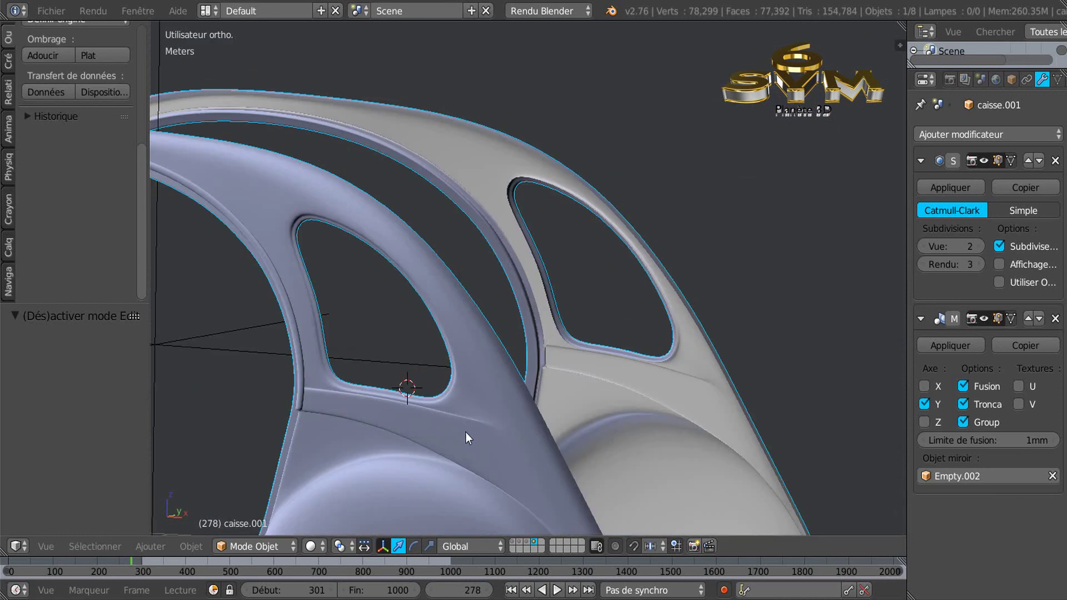
# Step: Switch the viewport to material shading and inspect the reflections around the rear side window
pyautogui.click(313, 547)
pyautogui.click(327, 457)
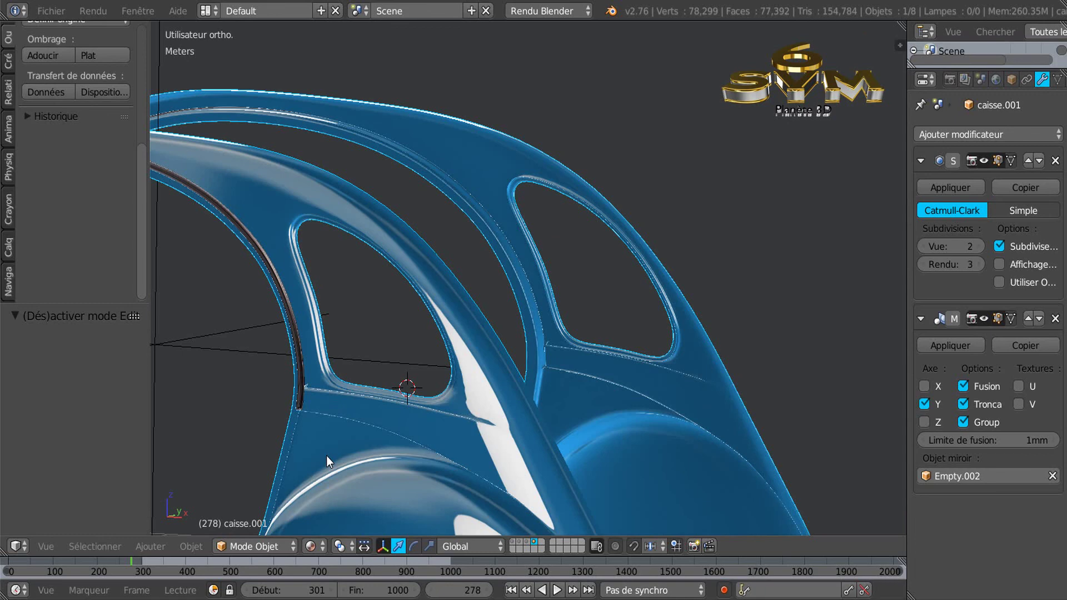
pyautogui.moveTo(412, 448); pyautogui.dragTo(535, 374, button='middle')
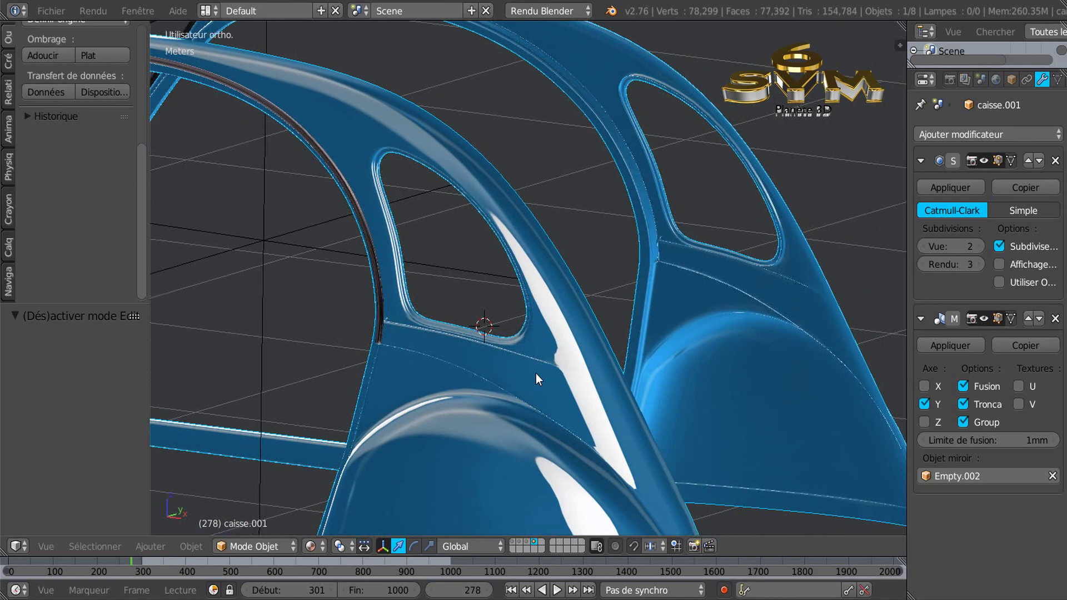